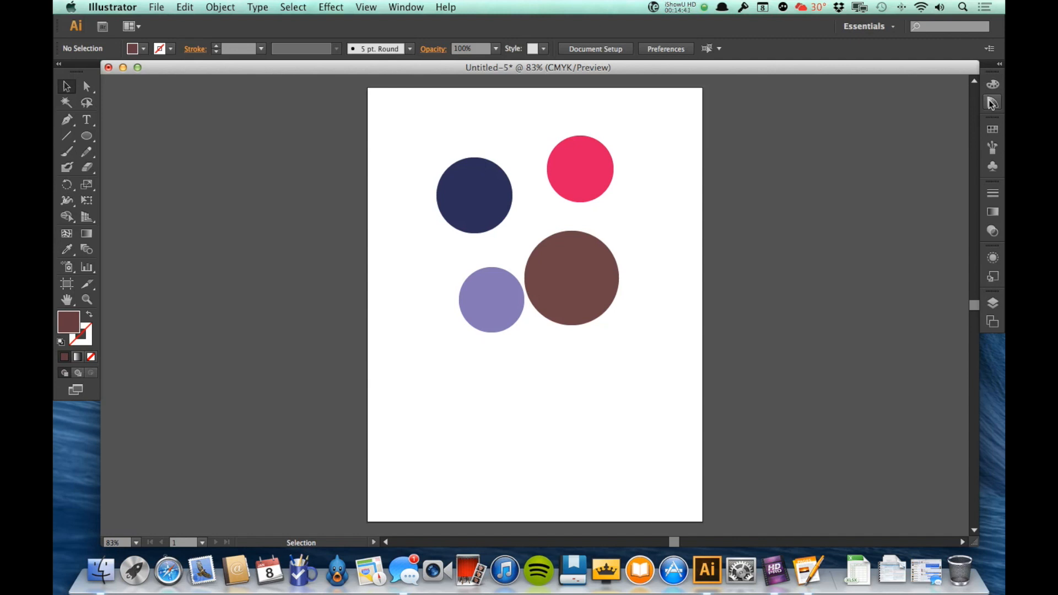
# Step: Delete the four coloured circles, then draw a test ellipse on the artboard
pyautogui.moveTo(428, 141); pyautogui.dragTo(726, 308)
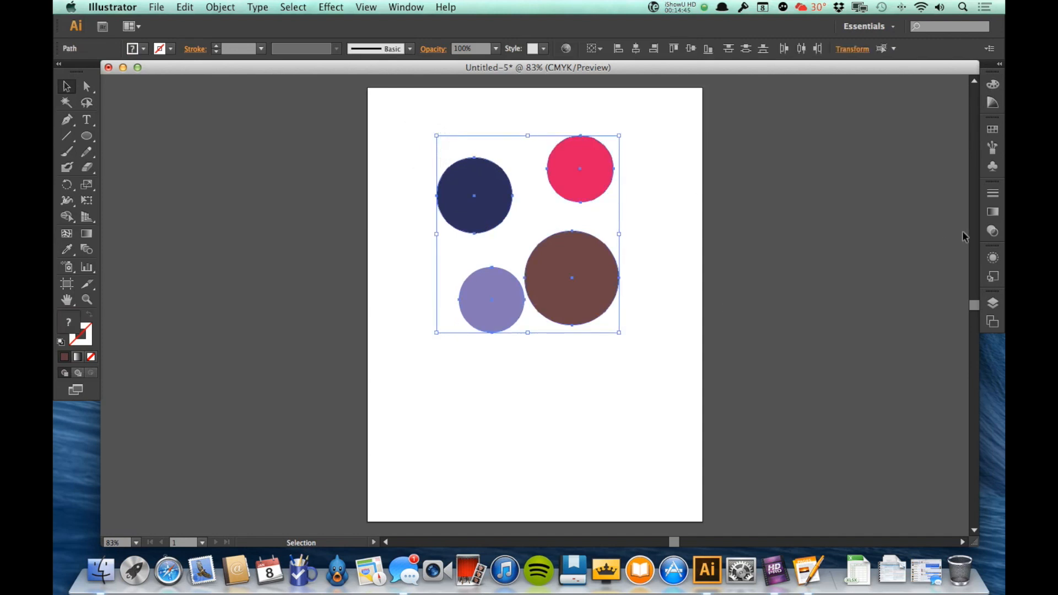
pyautogui.click(993, 212)
pyautogui.click(993, 213)
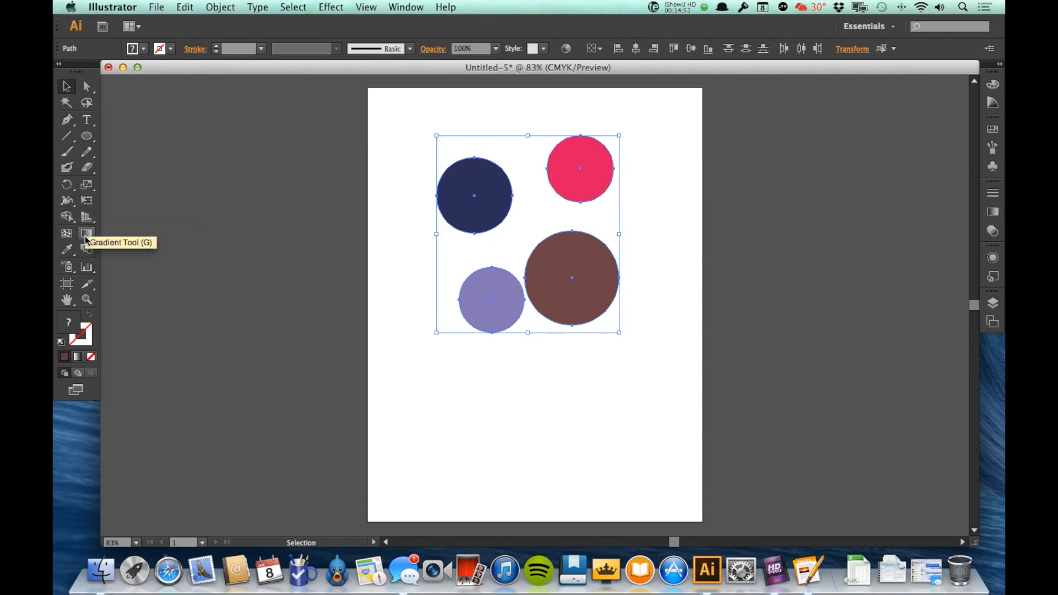
pyautogui.press('Delete')
pyautogui.press('l')
pyautogui.moveTo(425, 193); pyautogui.dragTo(639, 371)
# Step: Delete the test ellipse and draw a large rectangle across the page
pyautogui.press('Delete')
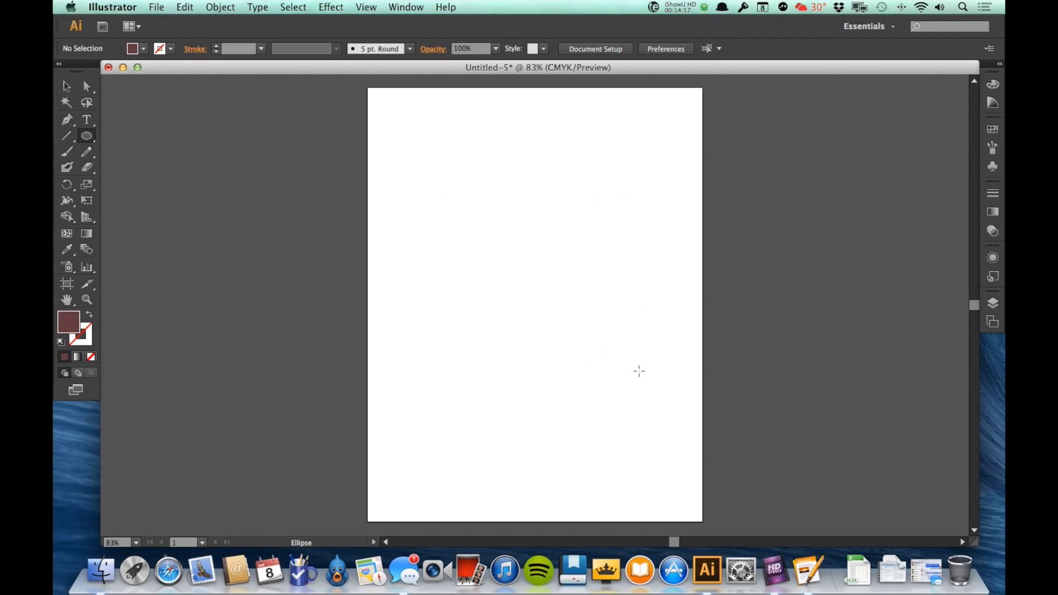
pyautogui.press('m')
pyautogui.moveTo(393, 177); pyautogui.dragTo(676, 407)
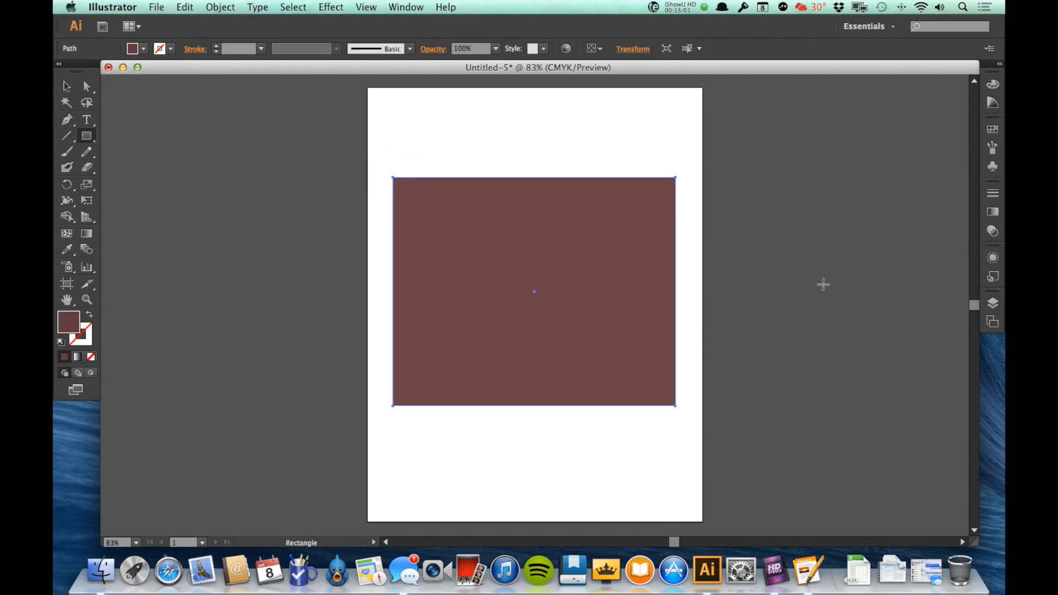
# Step: Fill the rectangle with a Linear gradient from the Gradient panel
pyautogui.click(992, 213)
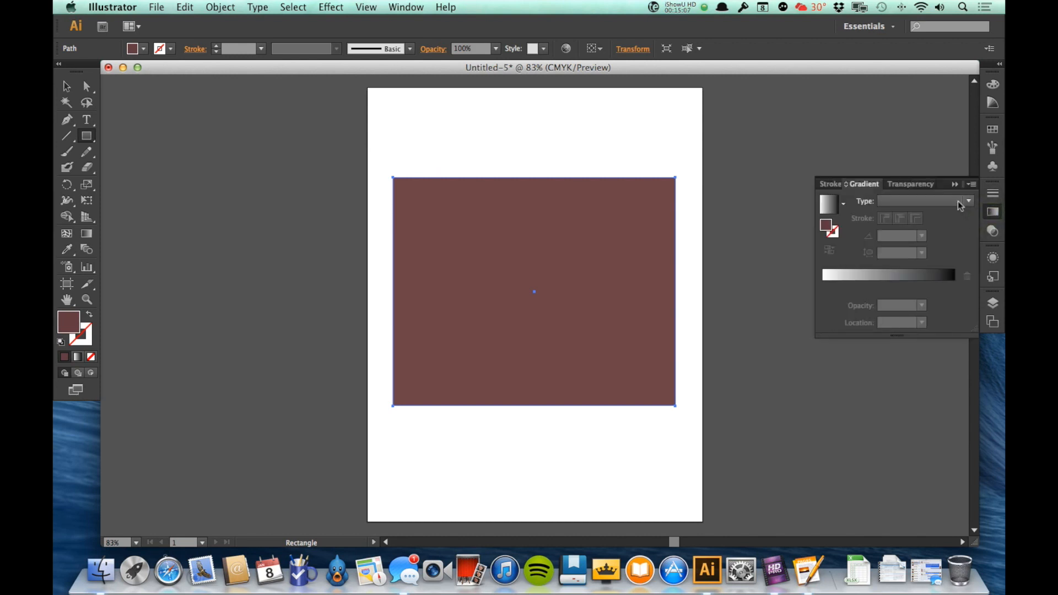
pyautogui.click(966, 202)
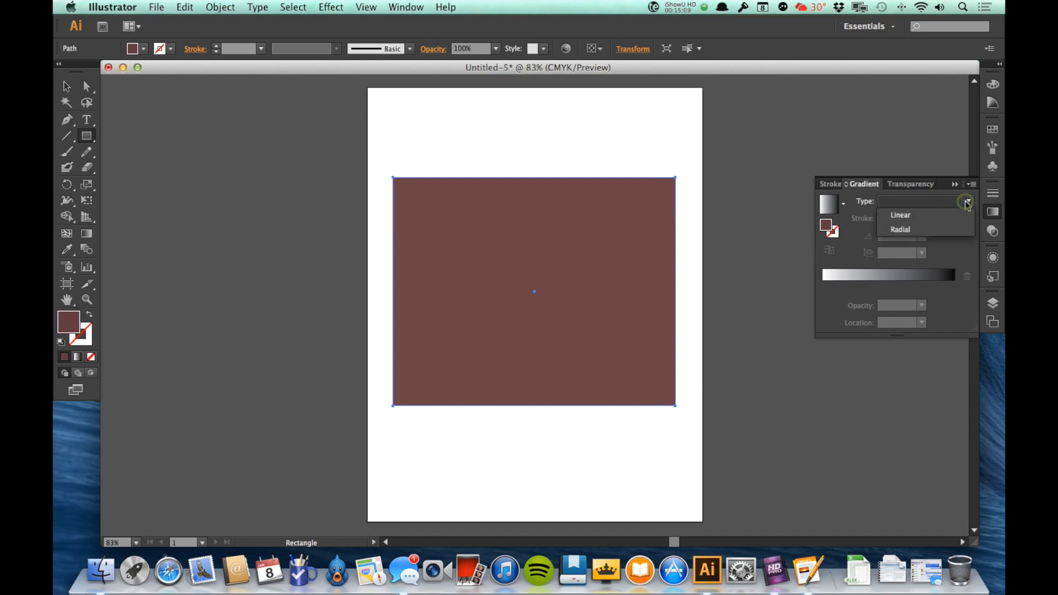
pyautogui.click(931, 221)
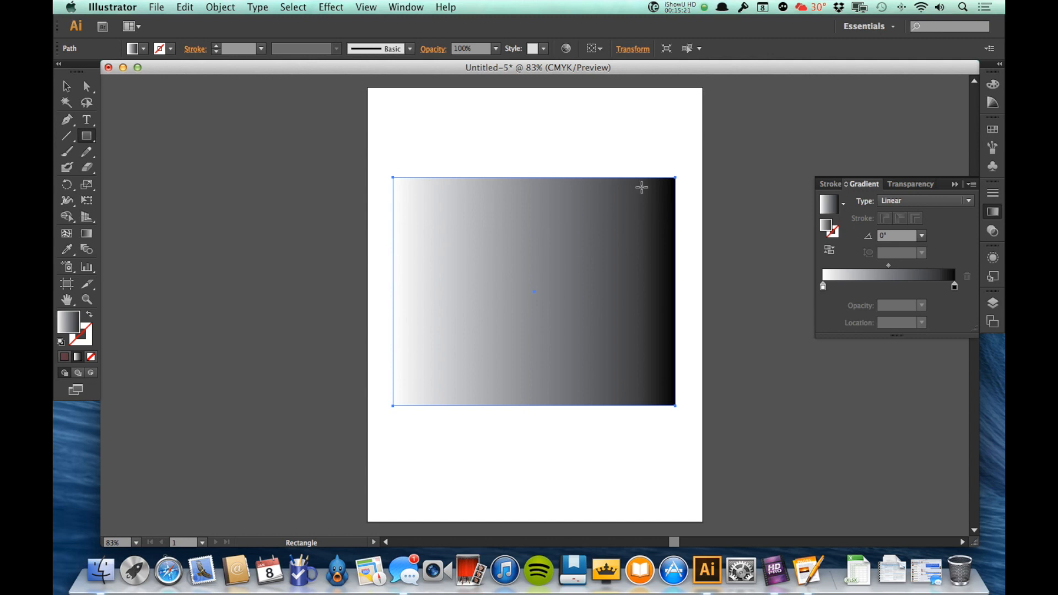
pyautogui.click(938, 198)
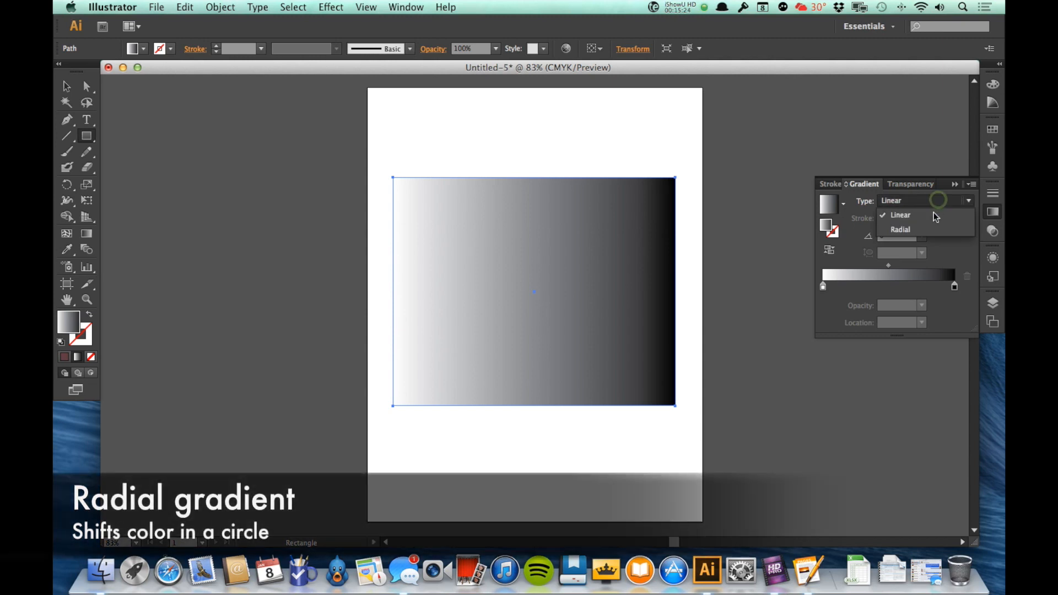
pyautogui.click(929, 227)
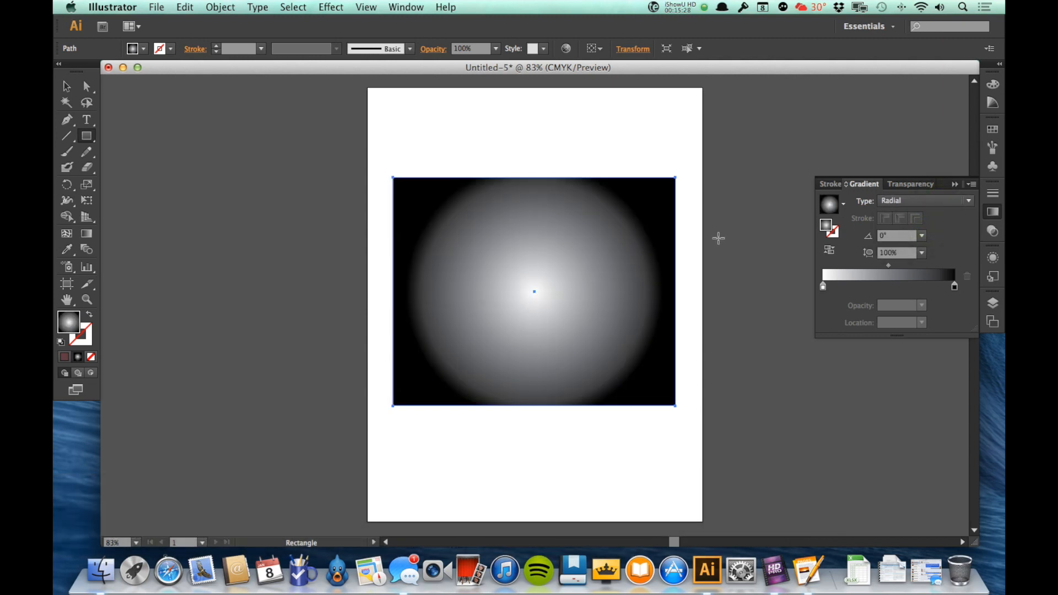
pyautogui.click(904, 198)
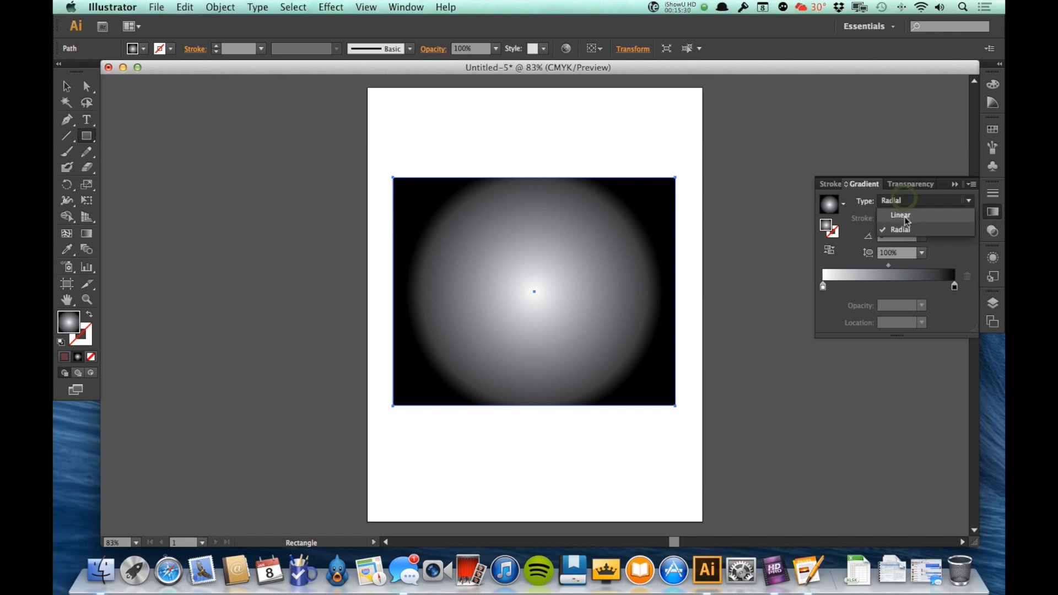
pyautogui.click(900, 215)
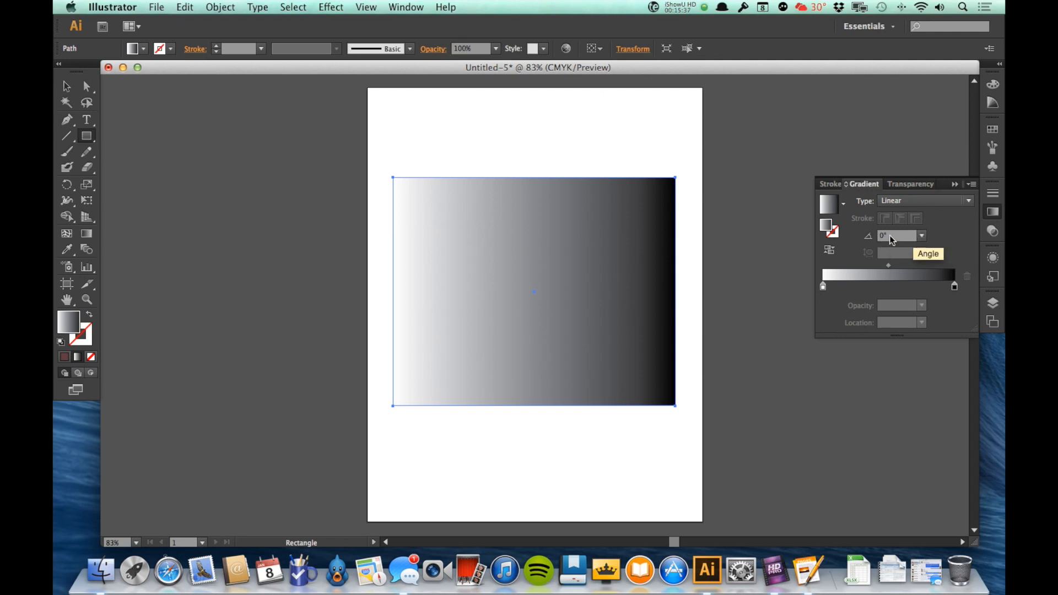
# Step: Choose 90° from the gradient angle presets so the gradient runs vertically
pyautogui.click(922, 236)
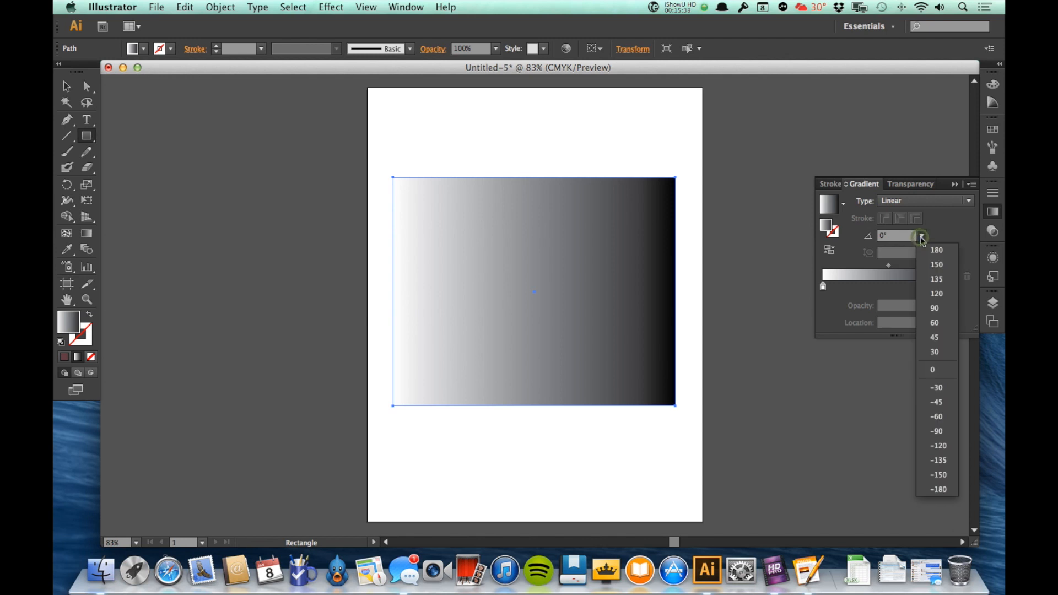
pyautogui.click(944, 307)
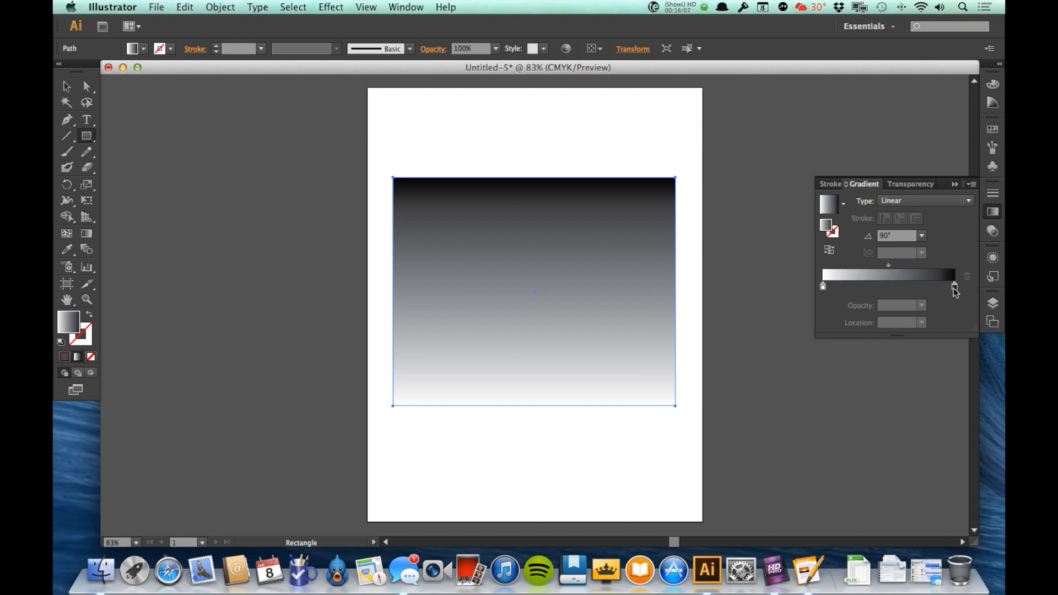
pyautogui.click(890, 267)
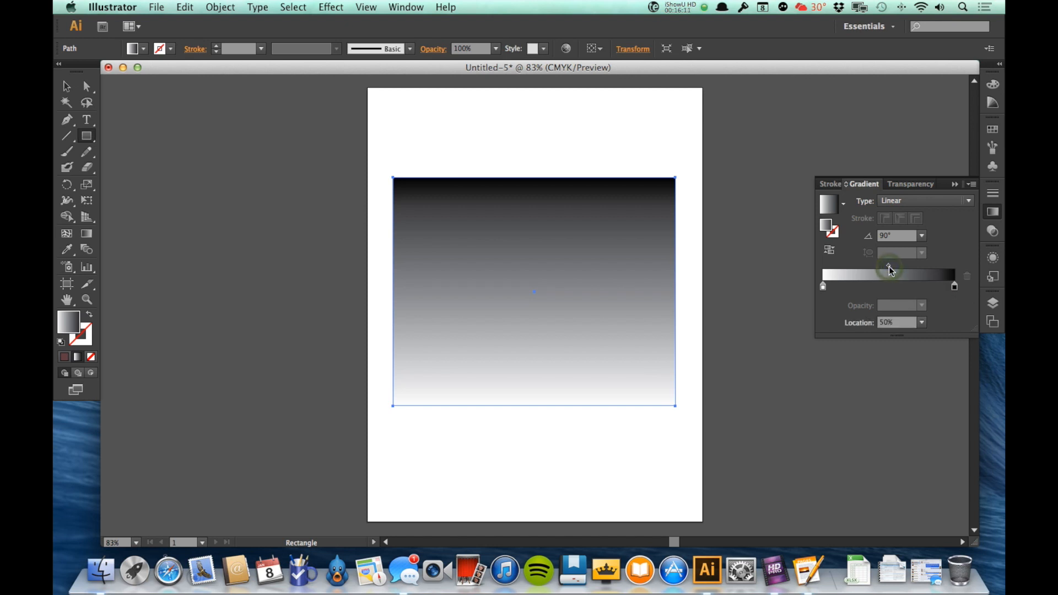
pyautogui.moveTo(889, 267); pyautogui.dragTo(916, 265)
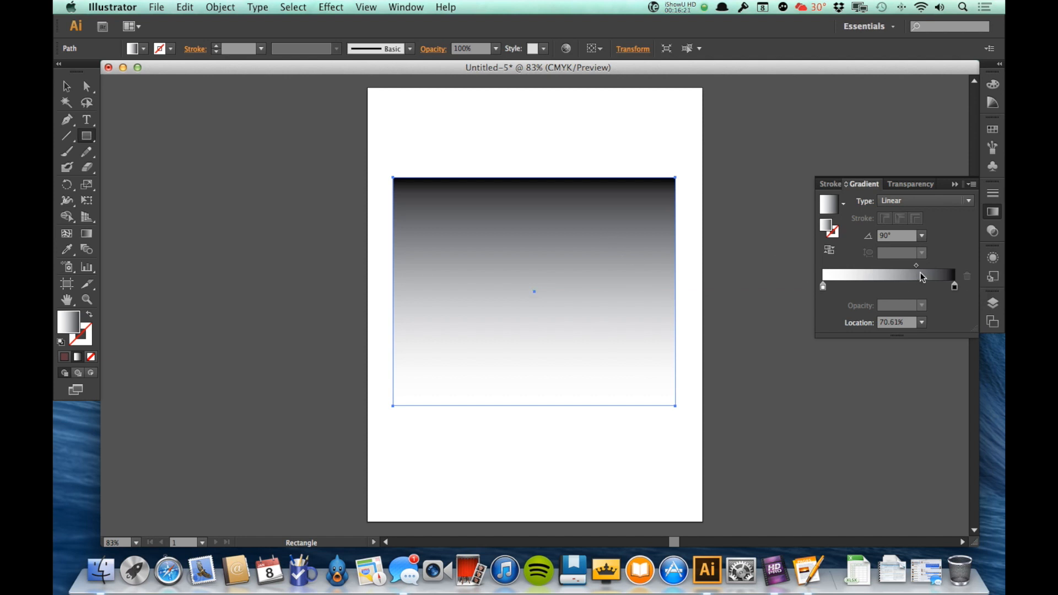
pyautogui.moveTo(916, 265); pyautogui.dragTo(848, 266)
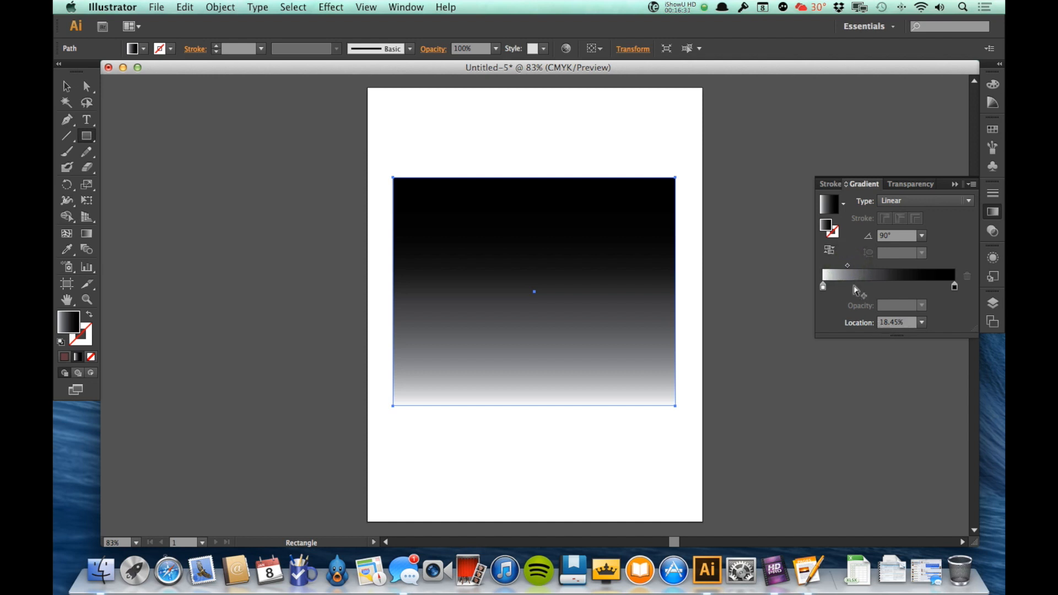
pyautogui.doubleClick(887, 323)
pyautogui.write('50')
pyautogui.press('Return')
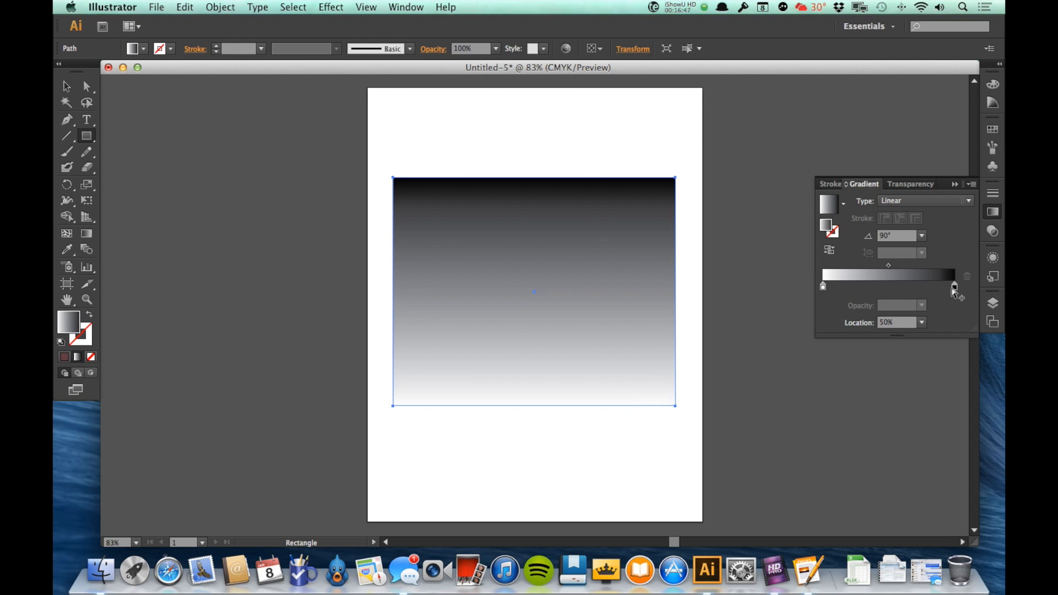
pyautogui.moveTo(824, 286); pyautogui.dragTo(857, 287)
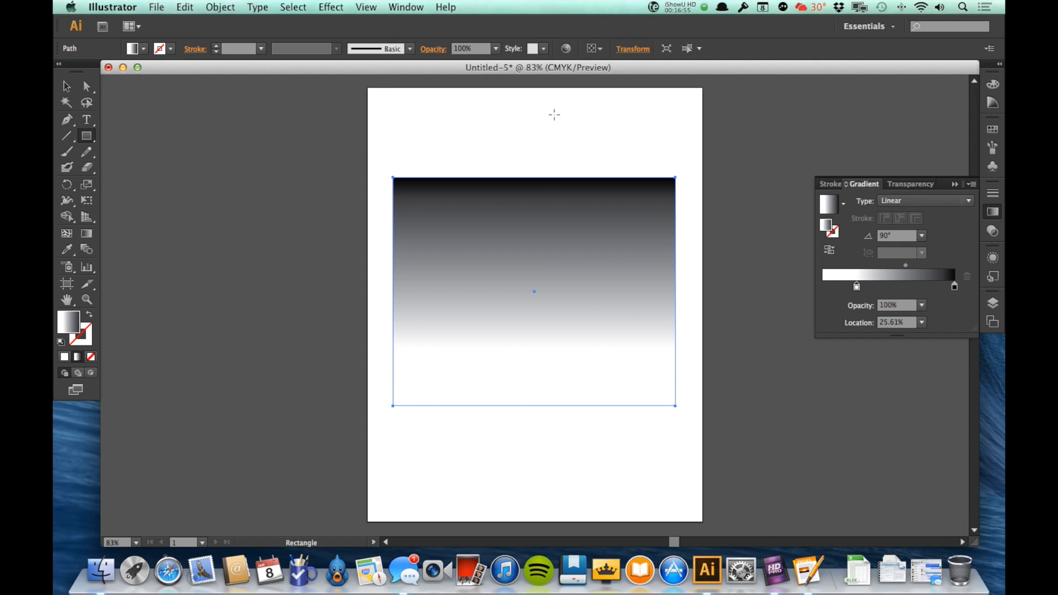
pyautogui.moveTo(954, 286); pyautogui.dragTo(922, 287)
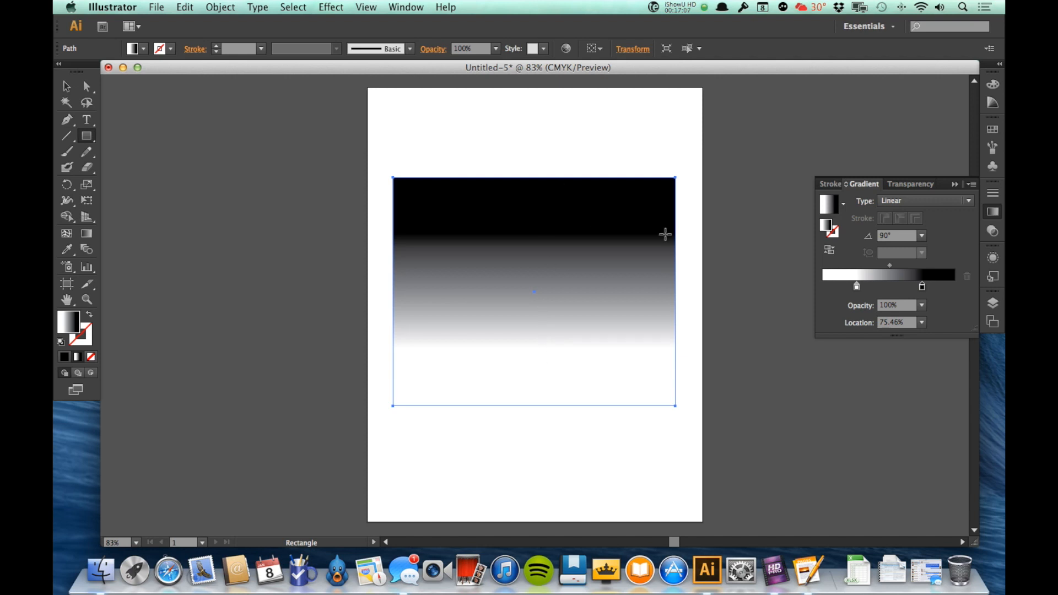
pyautogui.moveTo(857, 286); pyautogui.dragTo(824, 286)
pyautogui.moveTo(922, 287); pyautogui.dragTo(957, 287)
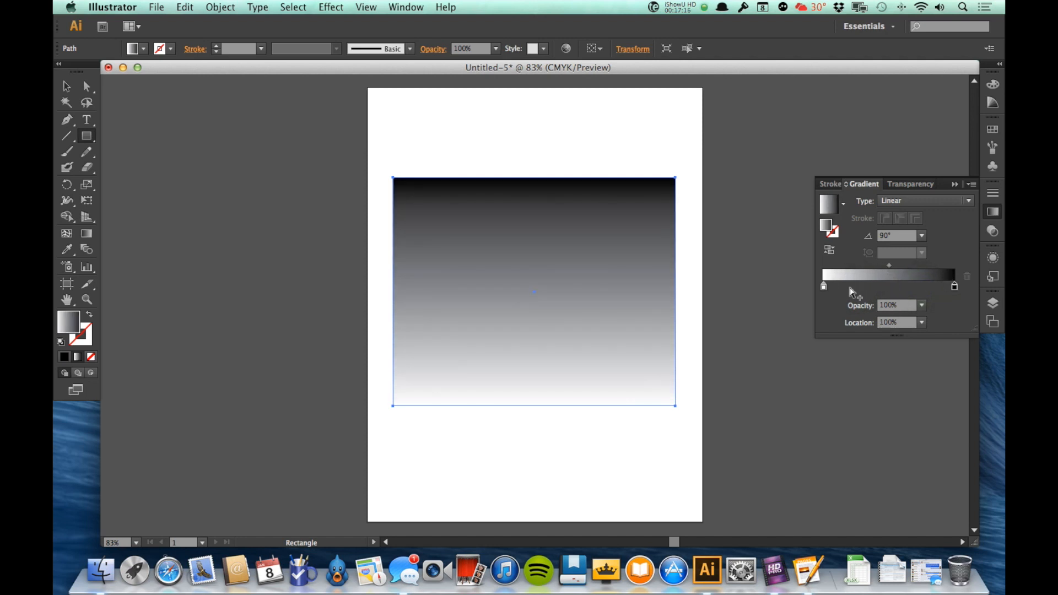
# Step: Recolour the white gradient stop red-orange (M 96.42, Y 100) in CMYK mode
pyautogui.click(824, 287)
pyautogui.click(955, 287)
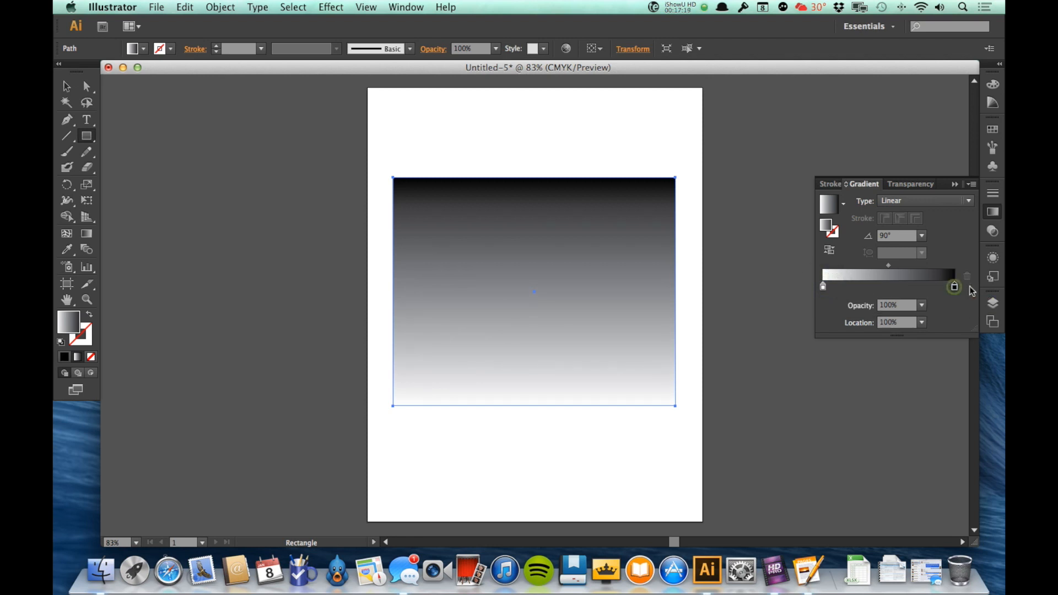
pyautogui.click(823, 287)
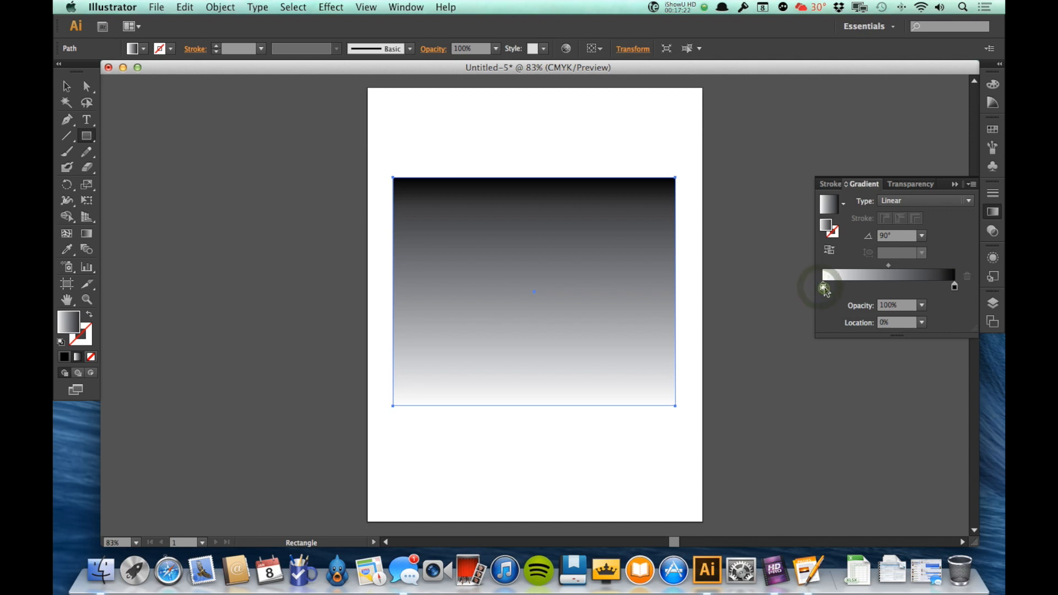
pyautogui.doubleClick(823, 287)
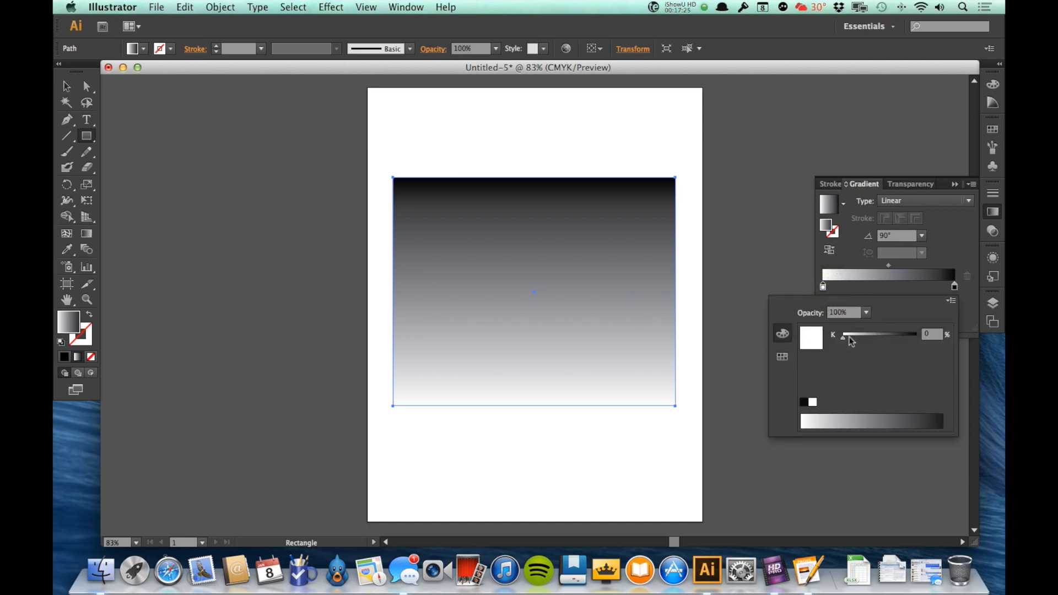
pyautogui.click(782, 356)
pyautogui.click(782, 337)
pyautogui.click(952, 302)
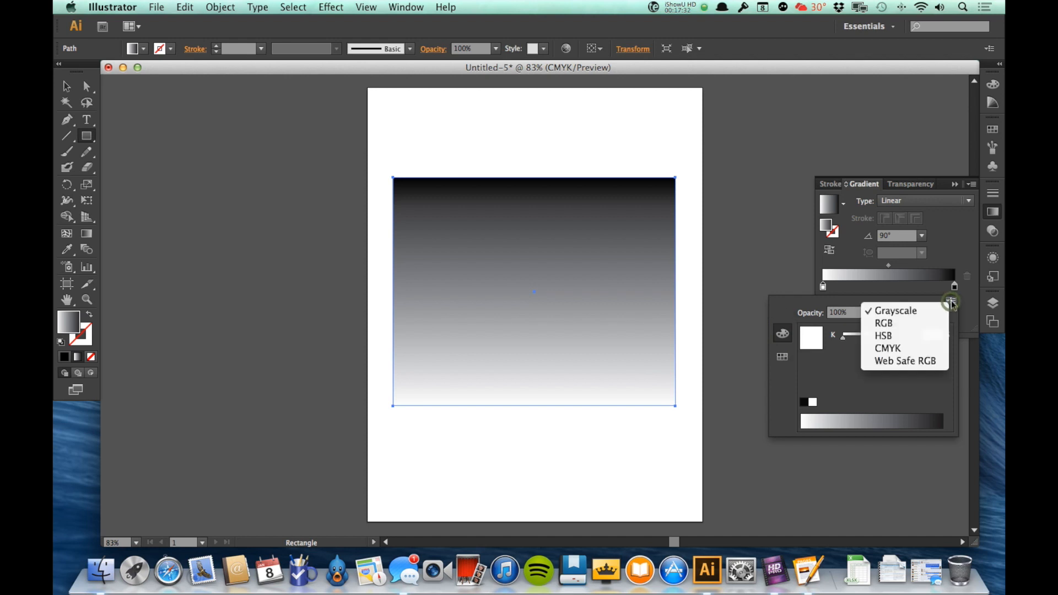
pyautogui.click(905, 346)
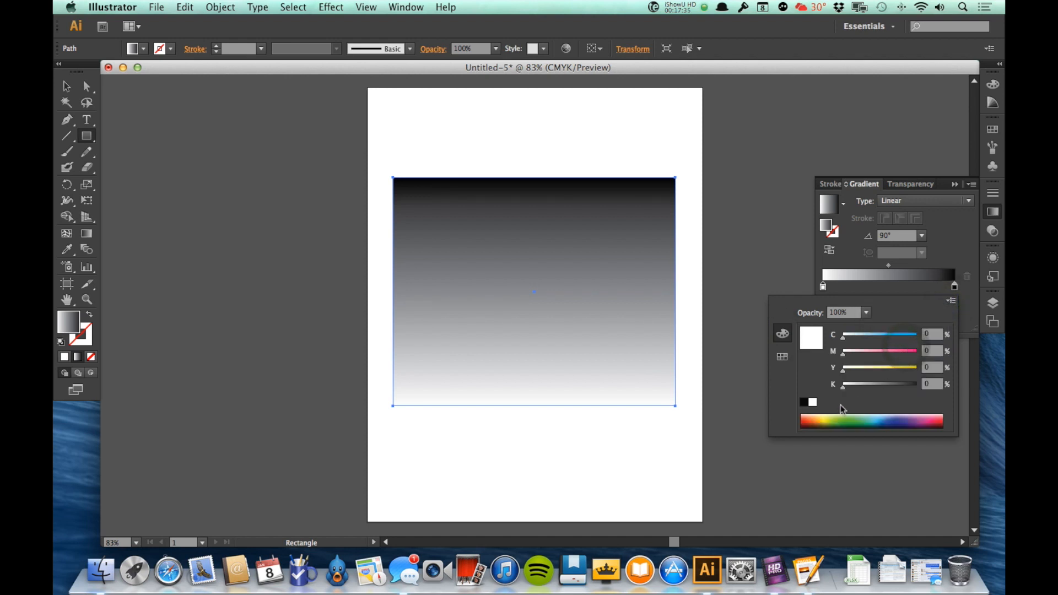
pyautogui.click(806, 419)
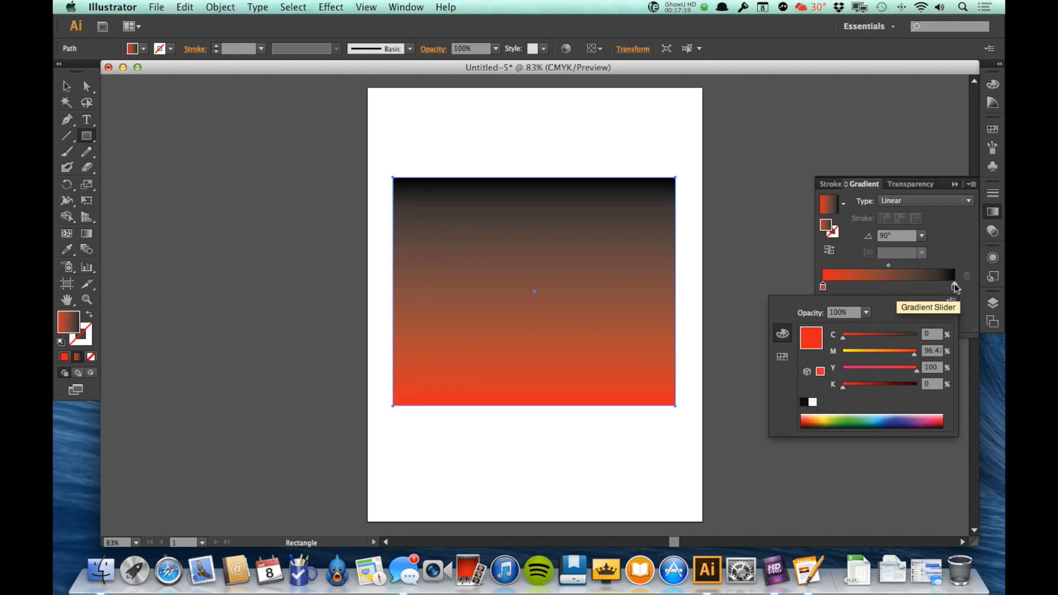
pyautogui.doubleClick(955, 283)
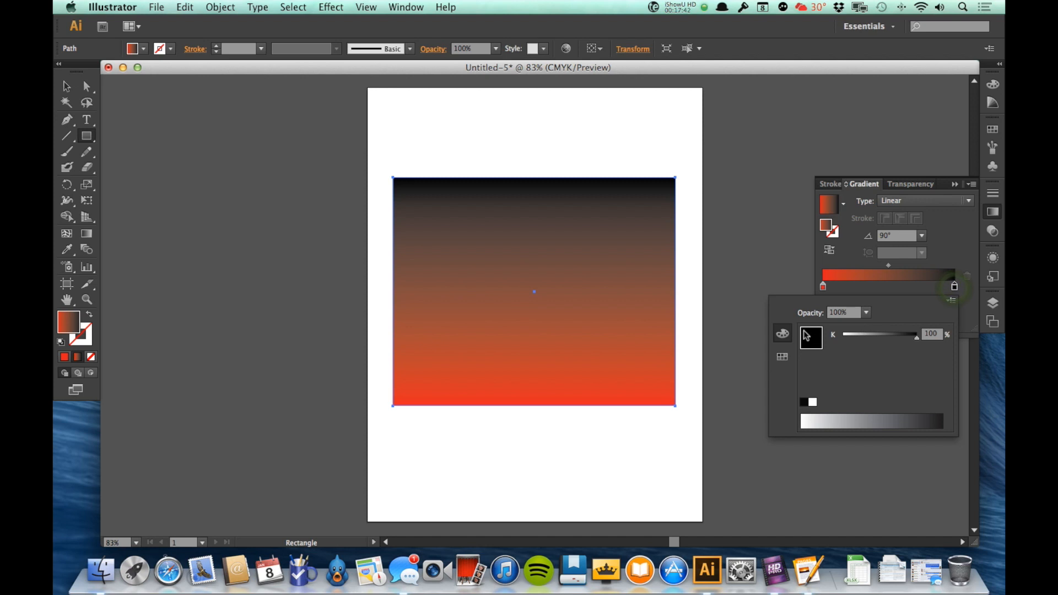
pyautogui.click(781, 340)
# Step: Change the black end stop to yellow in CMYK, keeping the angle at 90°
pyautogui.click(951, 301)
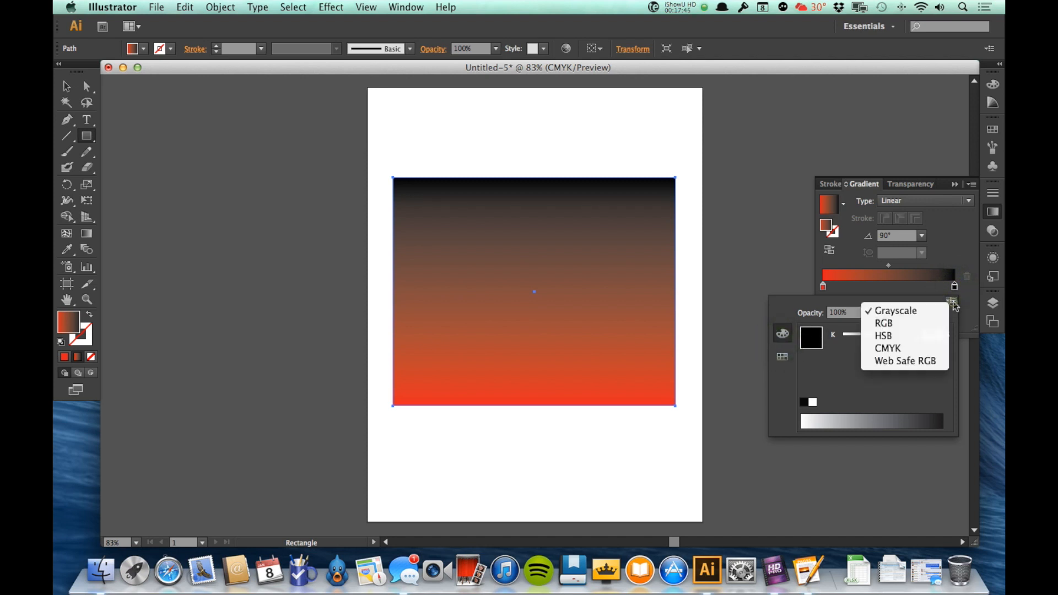
pyautogui.click(909, 348)
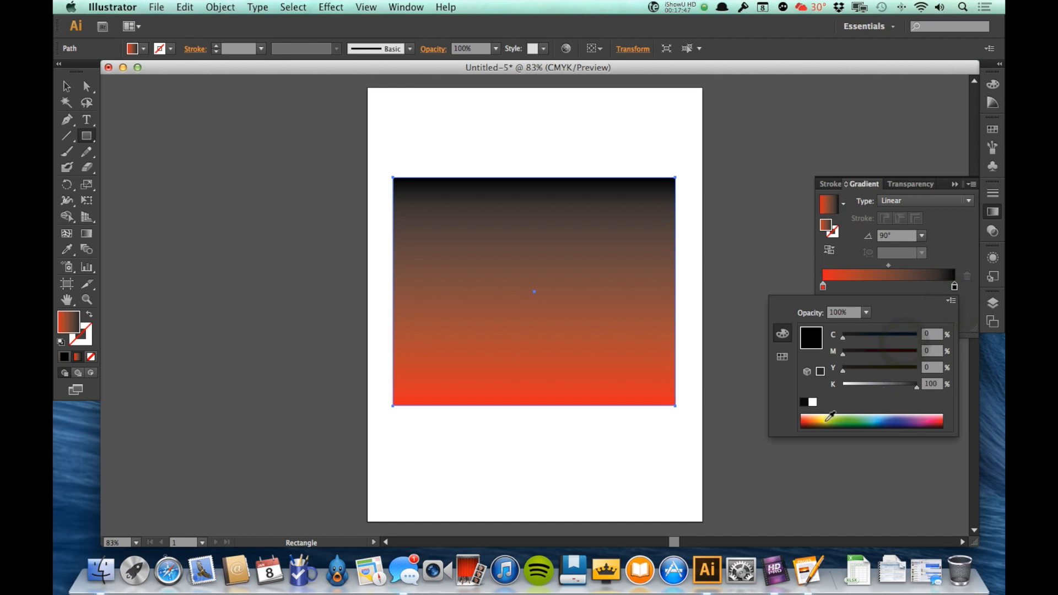
pyautogui.click(782, 357)
pyautogui.click(778, 339)
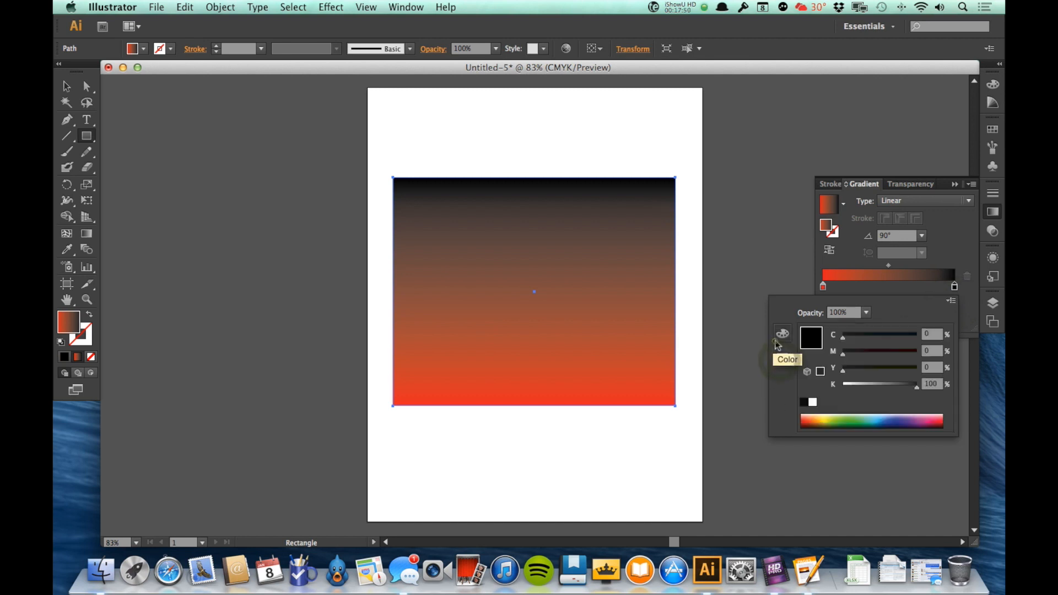
pyautogui.click(830, 417)
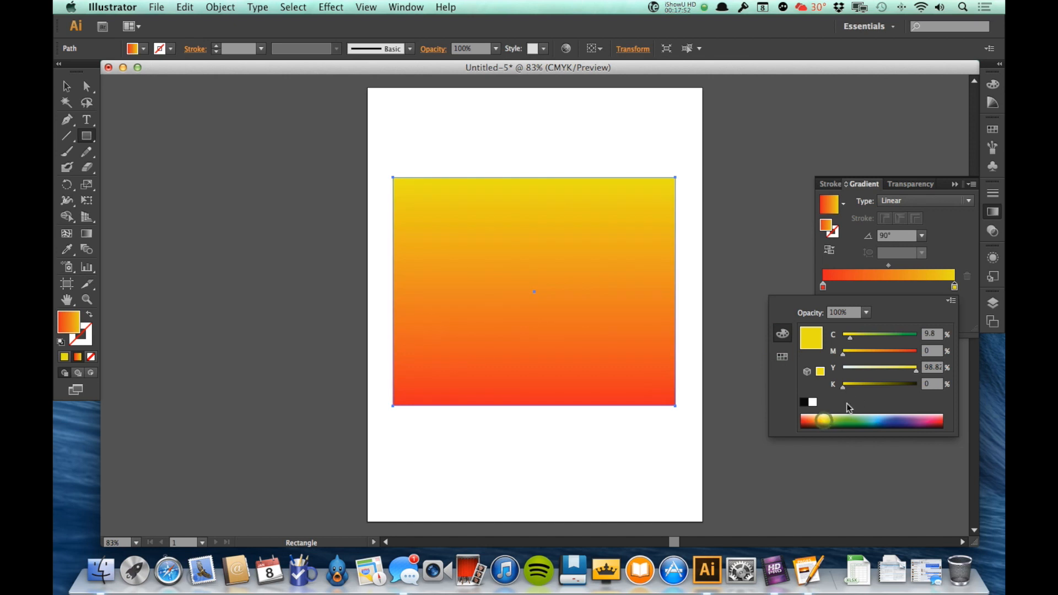
pyautogui.click(952, 228)
pyautogui.click(882, 238)
pyautogui.click(957, 234)
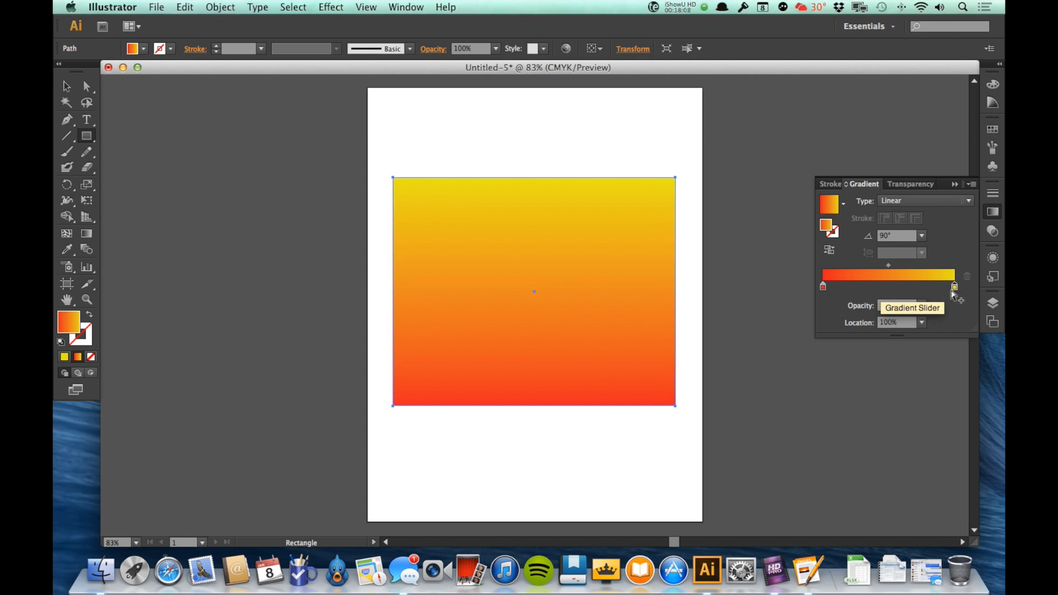
# Step: Add an orange middle stop near 59% and shift its blend point to 57.57%
pyautogui.click(889, 287)
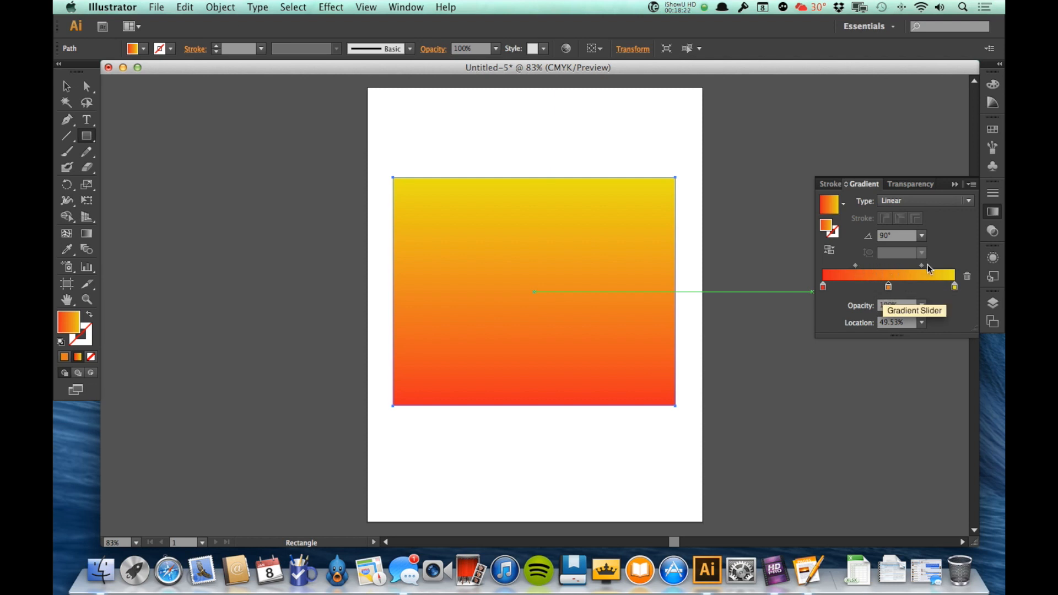
pyautogui.moveTo(889, 290); pyautogui.dragTo(902, 294)
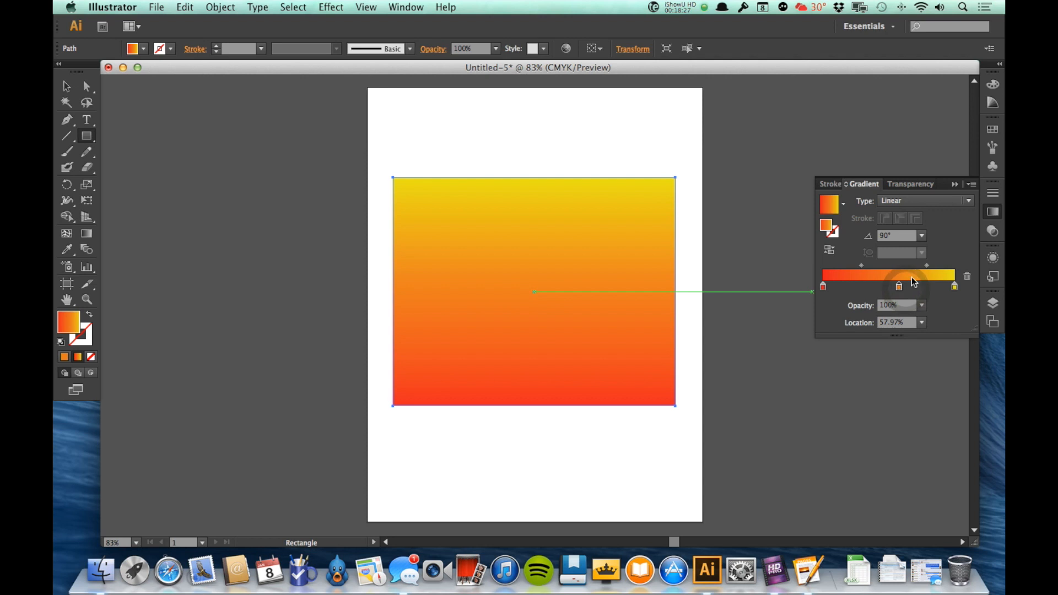
pyautogui.click(862, 266)
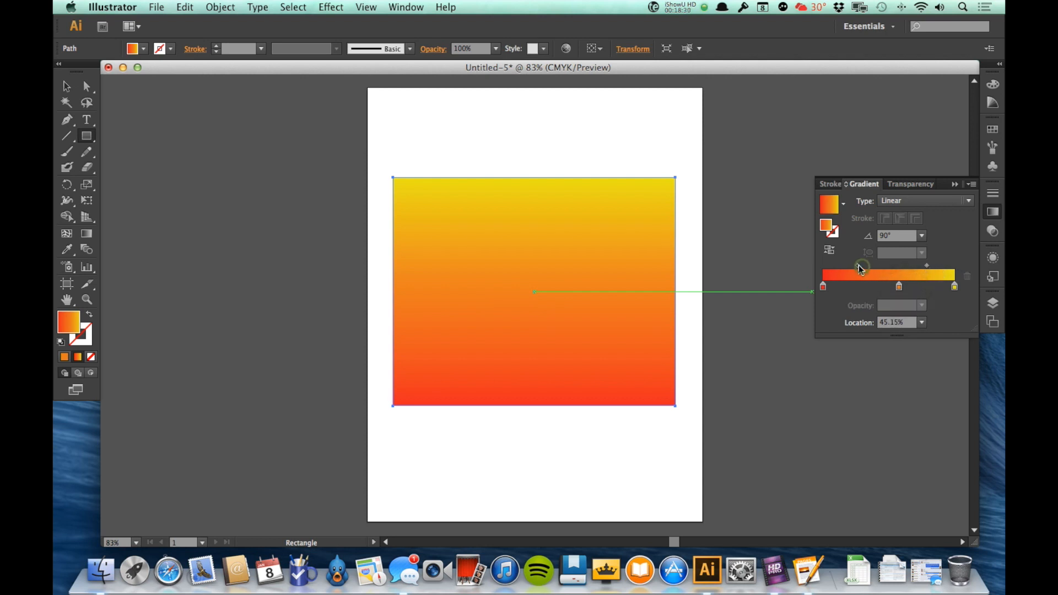
pyautogui.moveTo(861, 269); pyautogui.dragTo(868, 268)
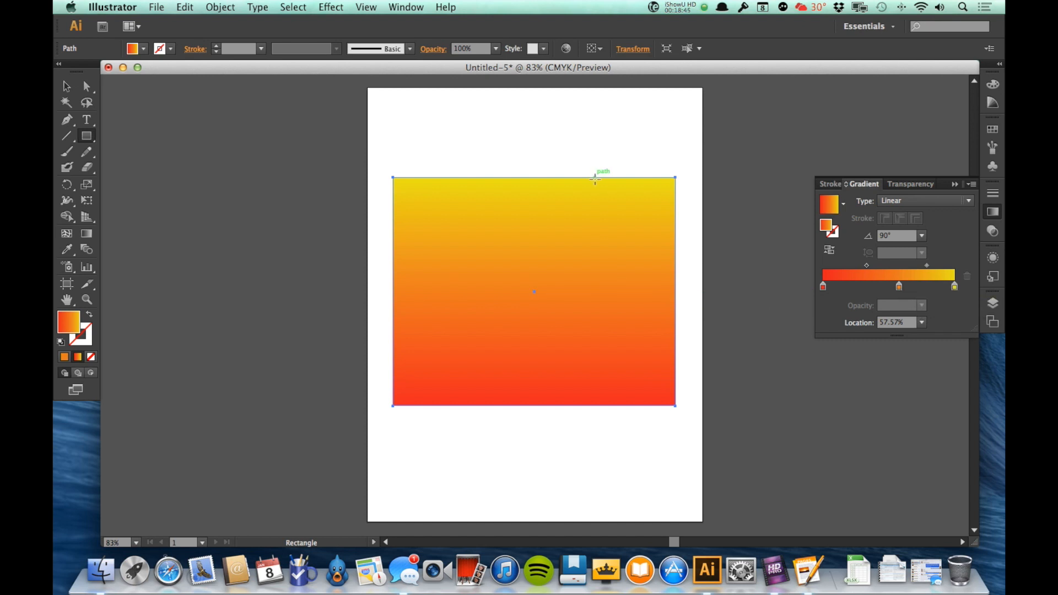
pyautogui.click(954, 287)
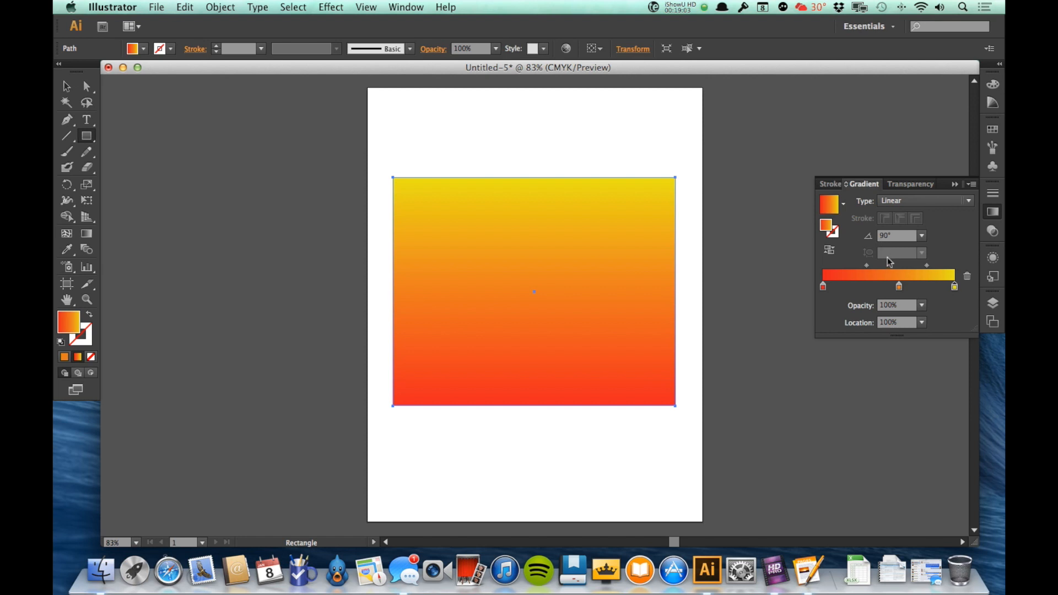
# Step: Drag the gradient diagonally from lower-left to upper-right, extending past the rectangle's corners
pyautogui.click(992, 215)
pyautogui.click(87, 235)
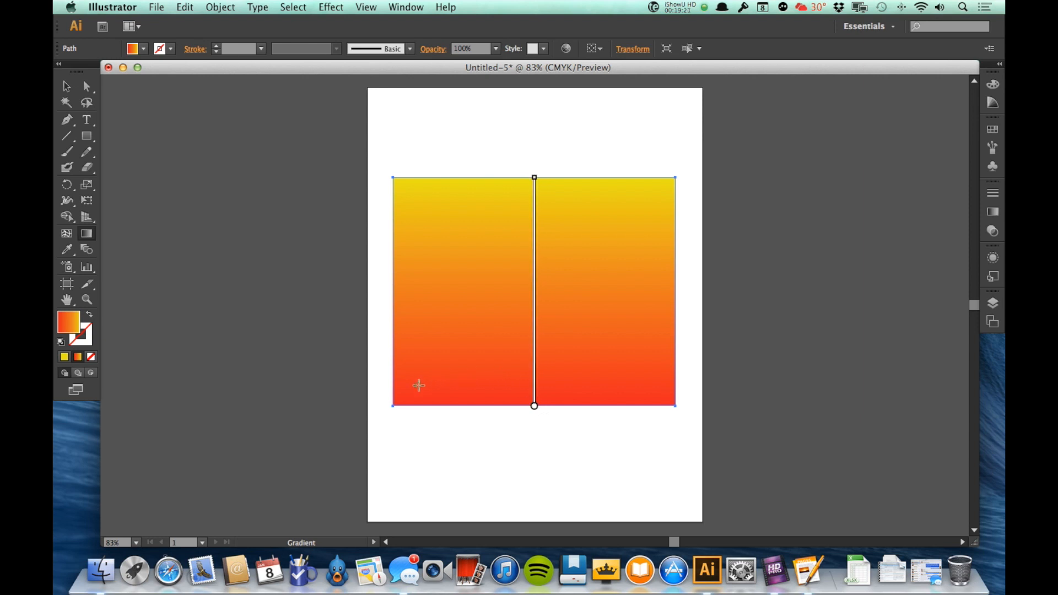
pyautogui.moveTo(419, 385)
pyautogui.mouseDown()
pyautogui.moveTo(646, 203)
pyautogui.moveTo(617, 190)
pyautogui.mouseUp()
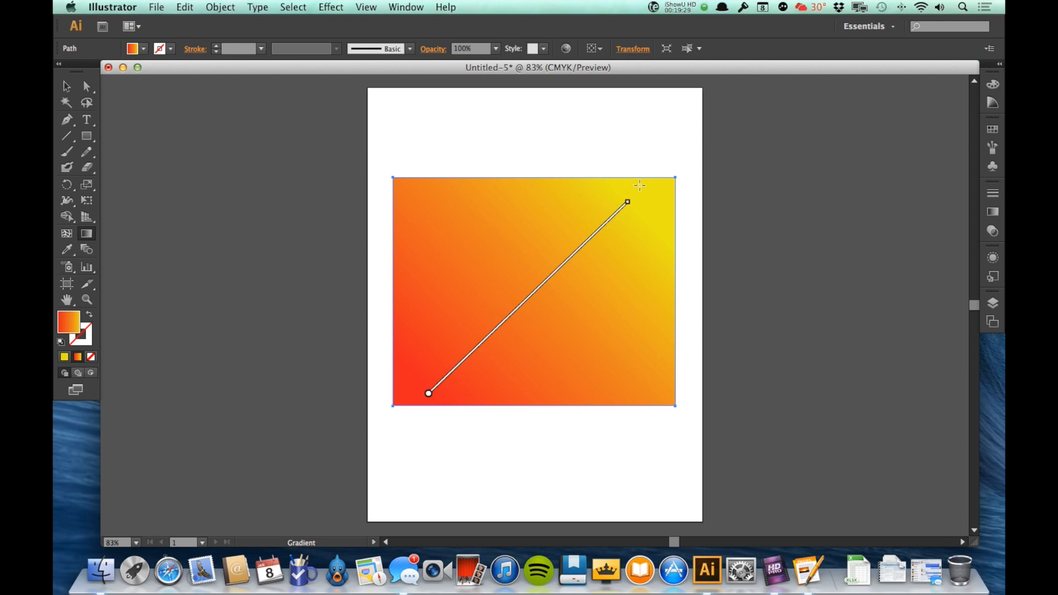
pyautogui.moveTo(377, 458)
pyautogui.mouseDown()
pyautogui.moveTo(376, 295)
pyautogui.moveTo(485, 319)
pyautogui.moveTo(610, 142)
pyautogui.moveTo(671, 92)
pyautogui.mouseUp()
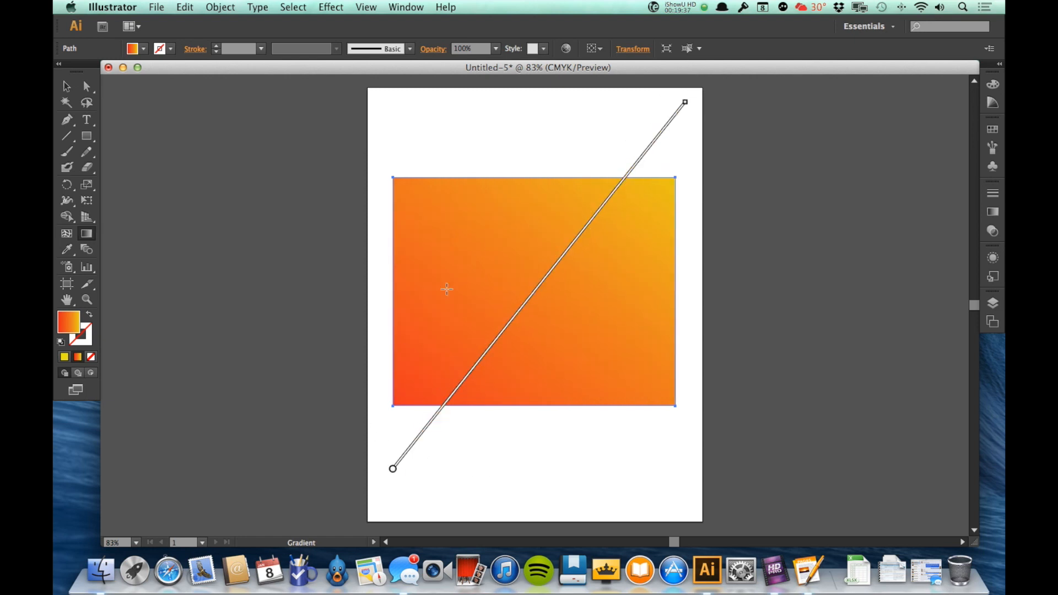
# Step: Reselect the rectangle and show its gradient controls on the canvas
pyautogui.press('v')
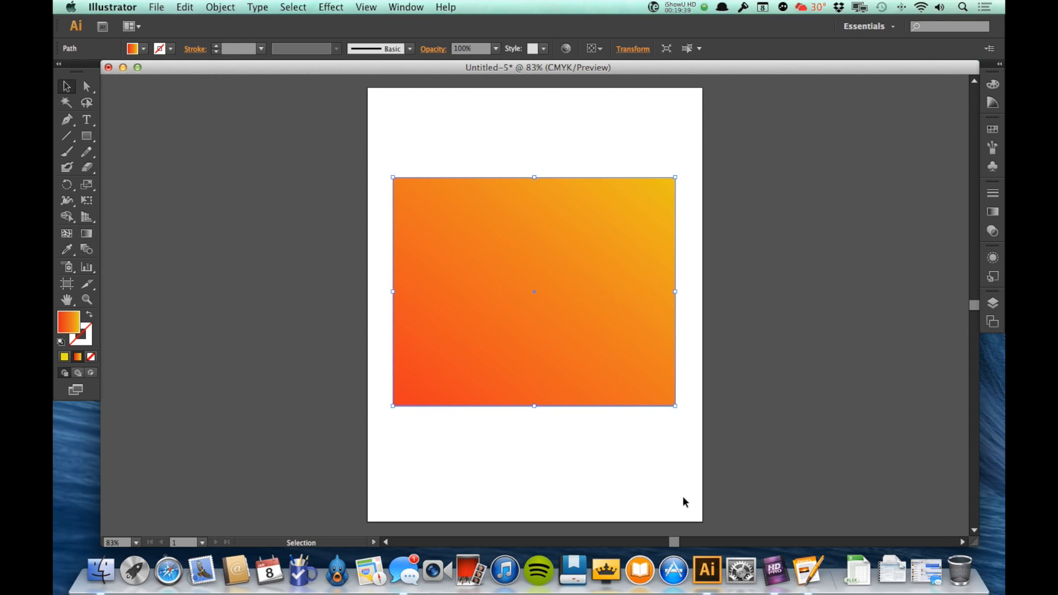
pyautogui.click(636, 481)
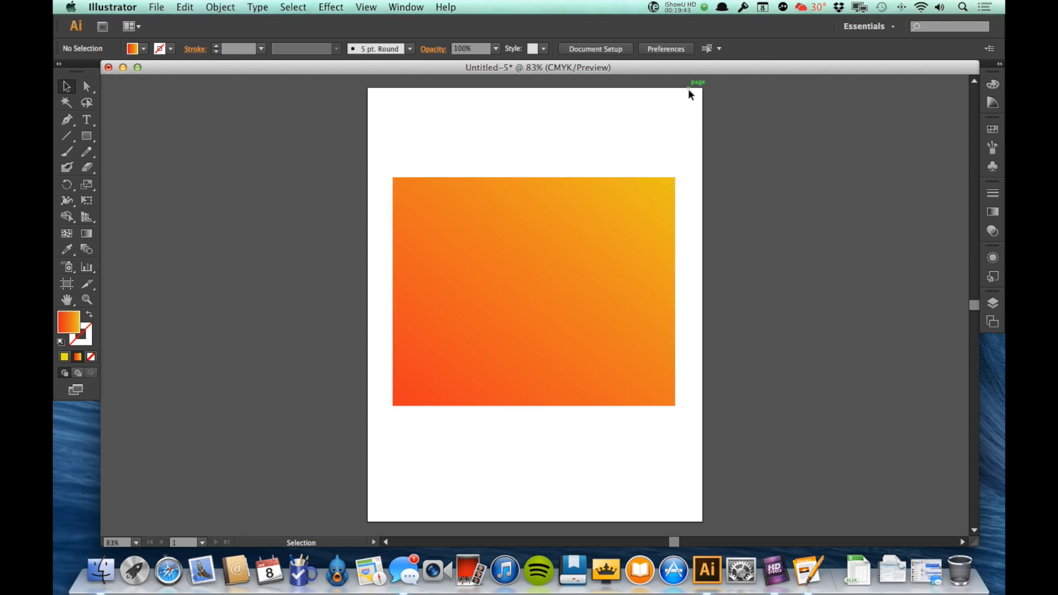
pyautogui.click(570, 317)
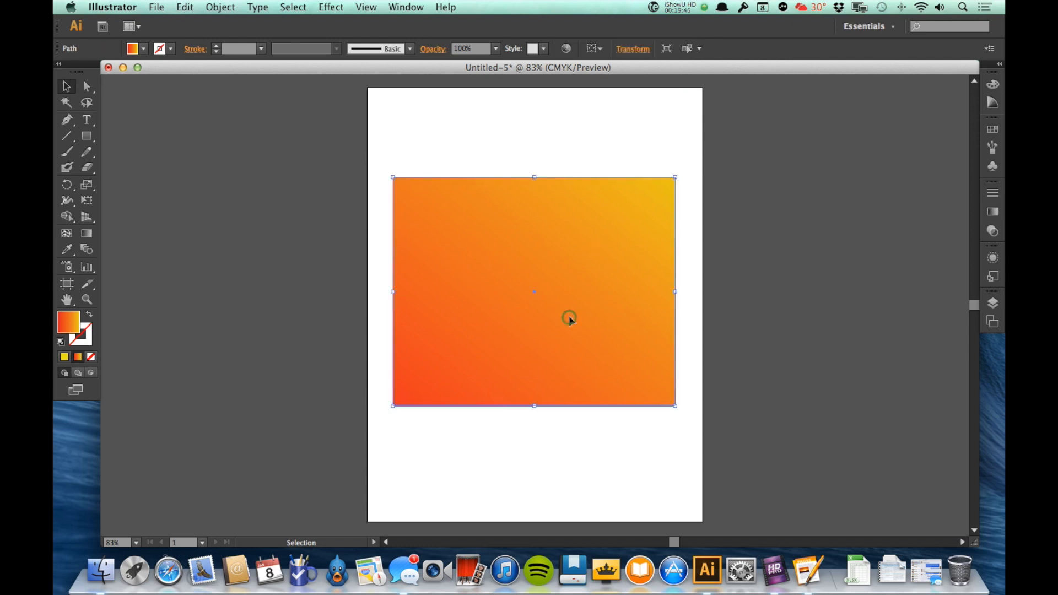
pyautogui.click(86, 233)
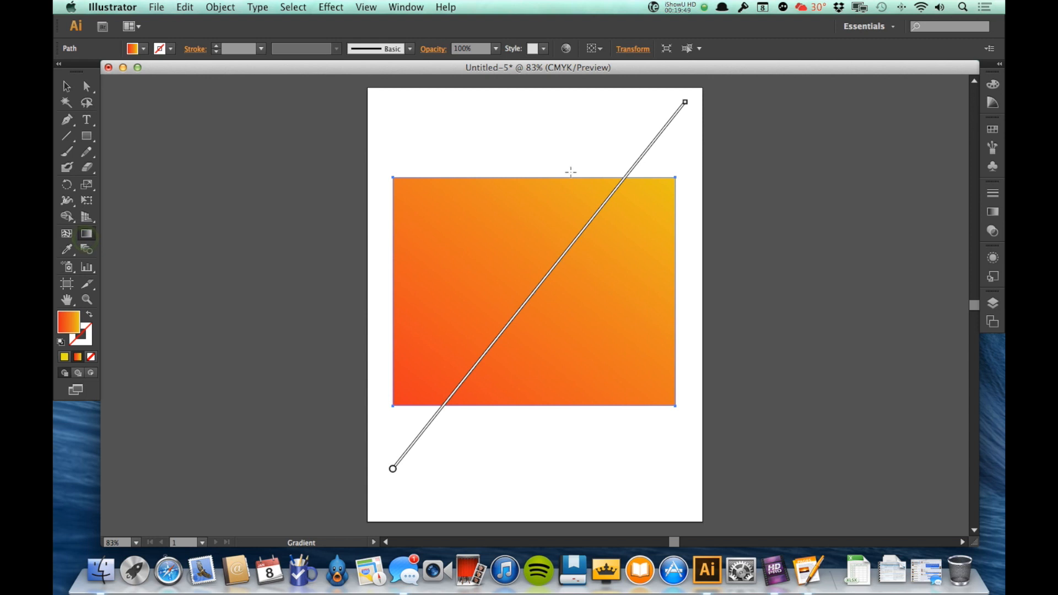
# Step: Change the rectangle's gradient Type to Radial in the Gradient panel
pyautogui.moveTo(588, 238)
pyautogui.click(995, 211)
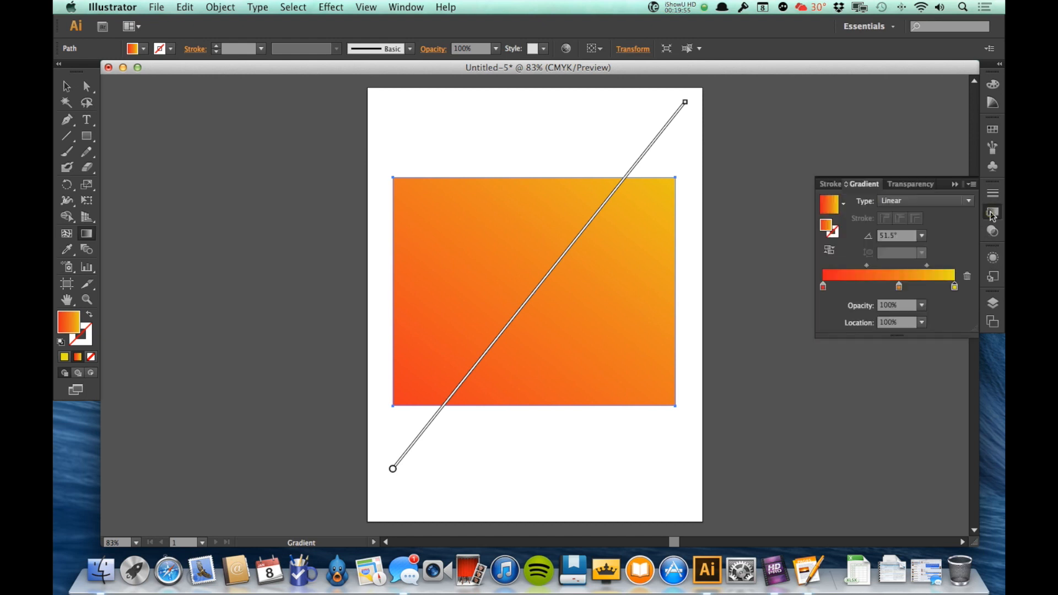
pyautogui.click(969, 200)
pyautogui.click(960, 215)
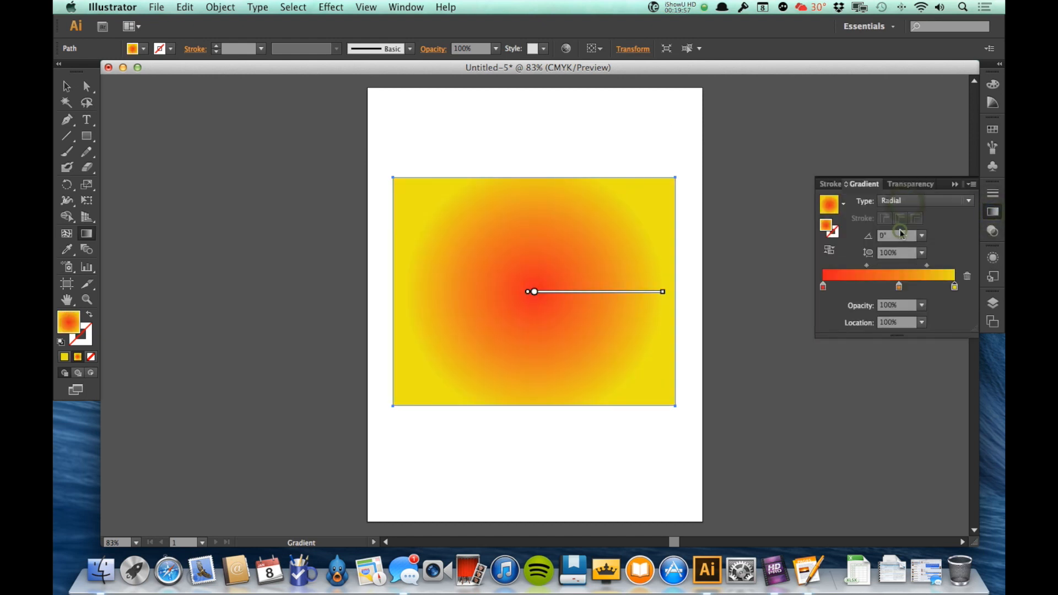
pyautogui.click(994, 212)
pyautogui.click(993, 212)
pyautogui.click(889, 253)
pyautogui.write('200')
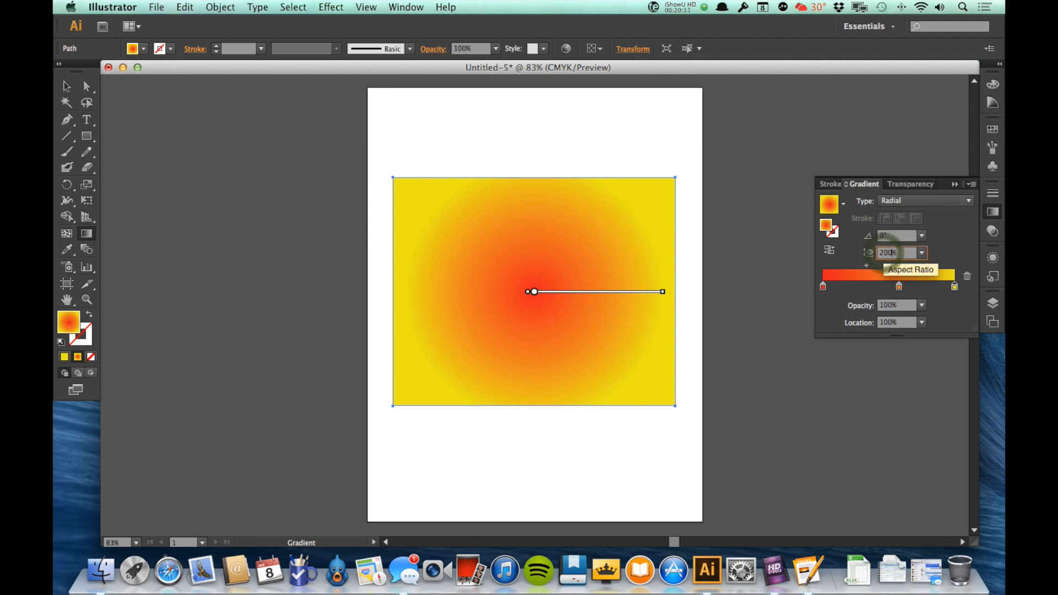
pyautogui.press('Tab')
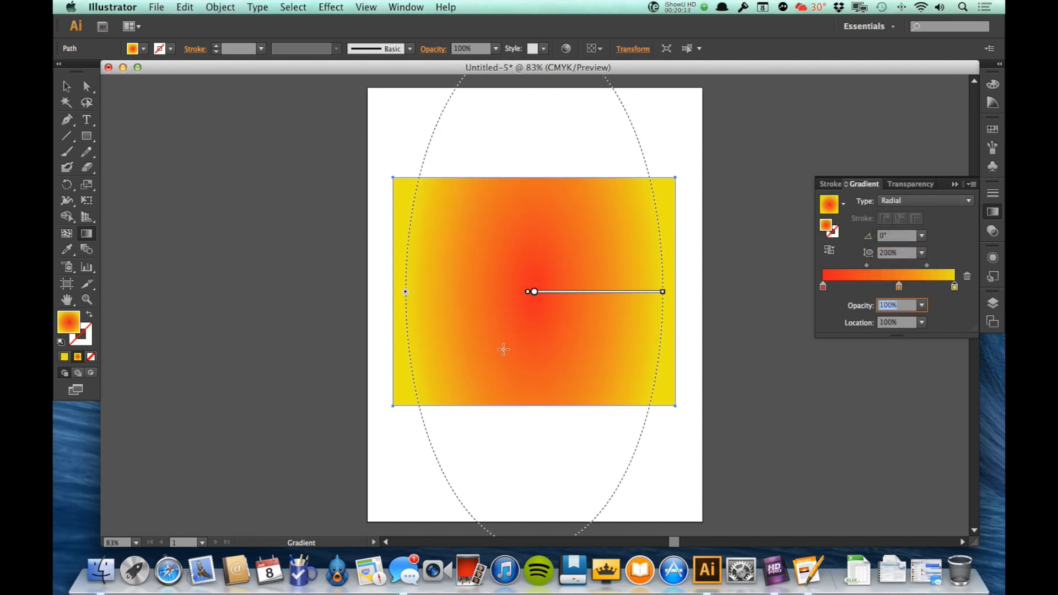
pyautogui.doubleClick(884, 253)
pyautogui.write('50')
pyautogui.press('Tab')
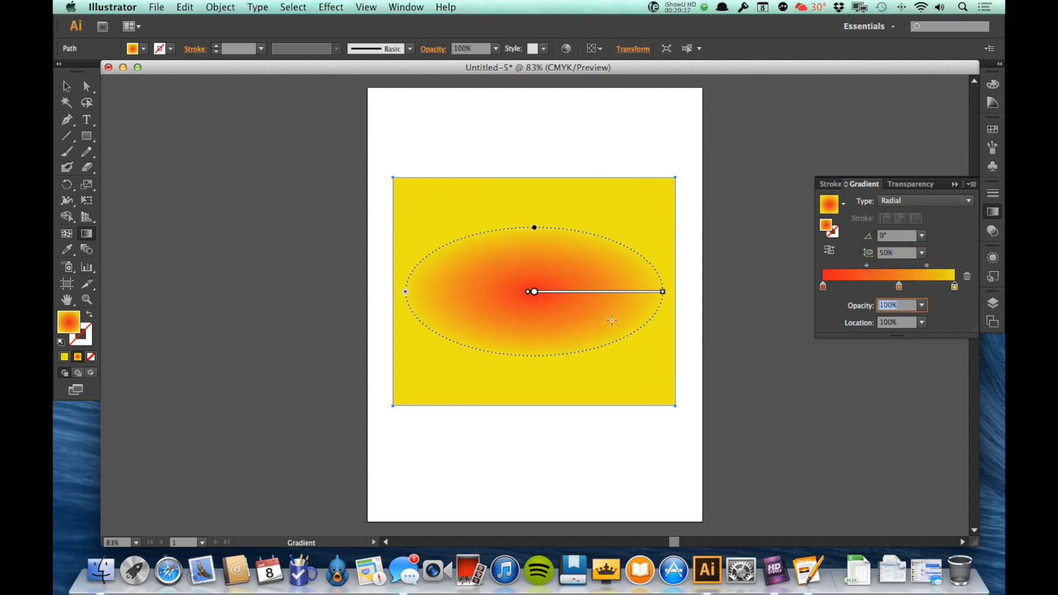
pyautogui.doubleClick(888, 253)
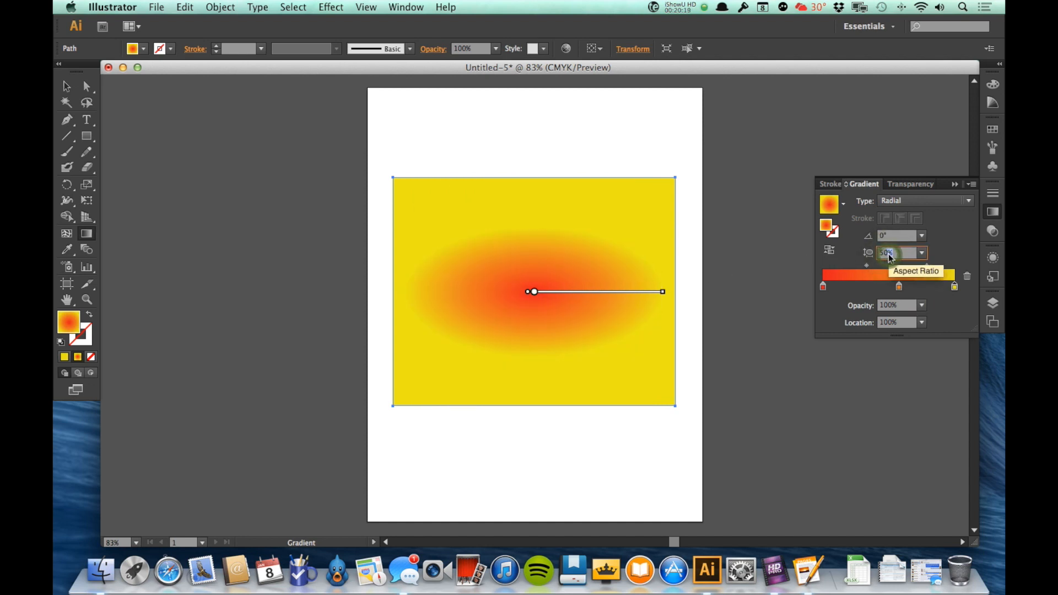
pyautogui.press('BackSpace')
pyautogui.write('10')
pyautogui.press('Return')
pyautogui.doubleClick(885, 253)
pyautogui.write('100')
pyautogui.press('Tab')
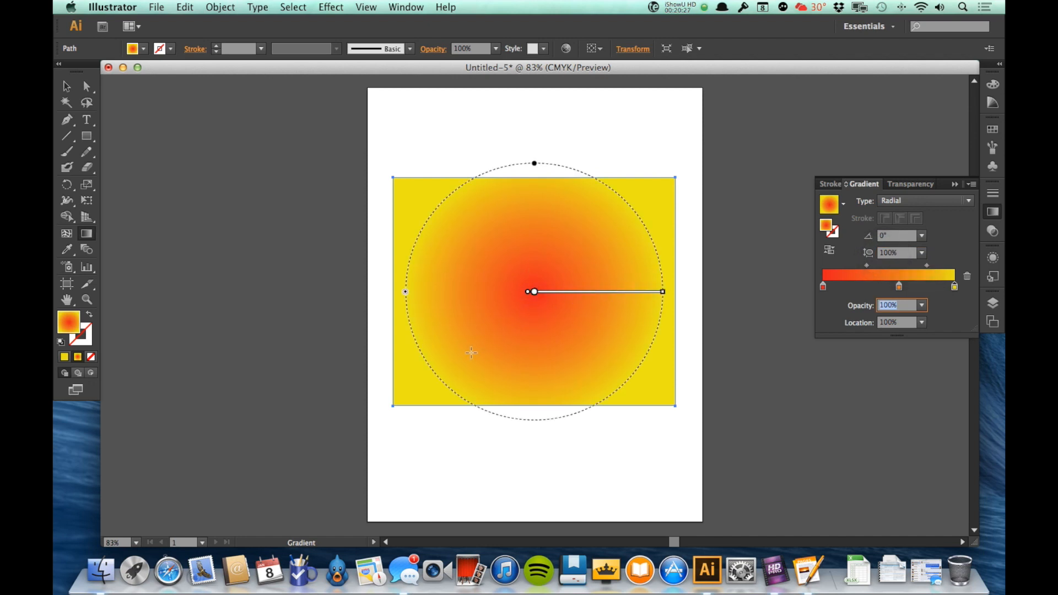
# Step: Move the radial centre lower-left, tilt it to 41°, and squash it to 82.3%
pyautogui.moveTo(487, 330); pyautogui.dragTo(670, 171)
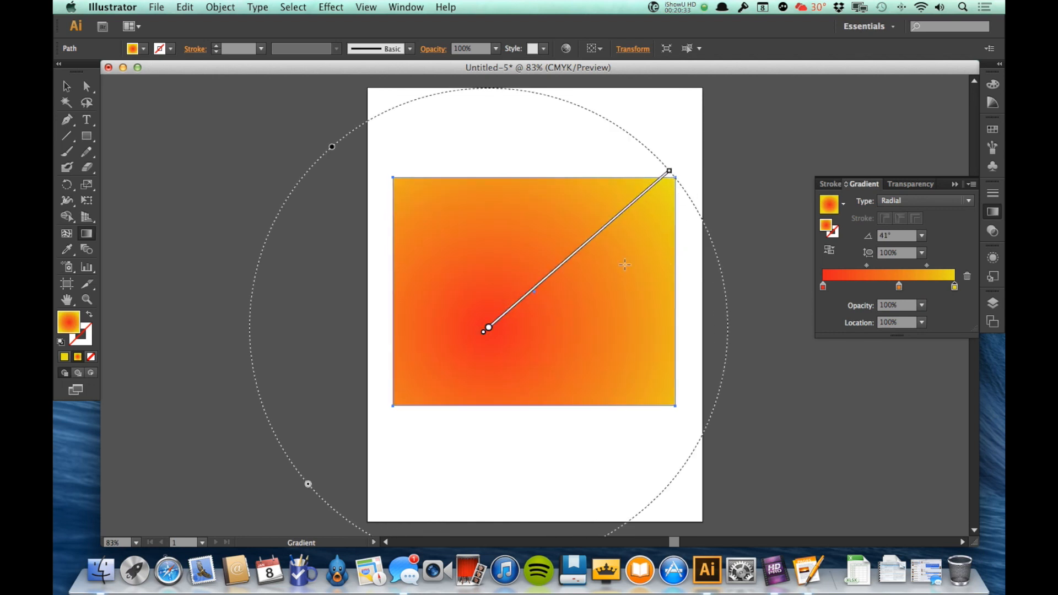
pyautogui.moveTo(331, 148); pyautogui.dragTo(363, 181)
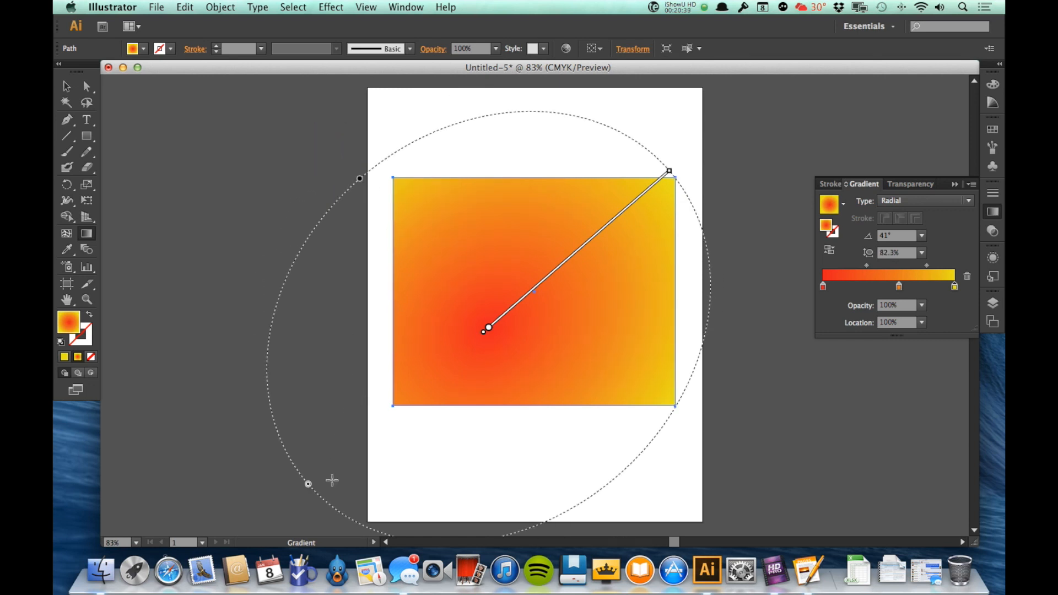
pyautogui.moveTo(309, 485); pyautogui.dragTo(331, 432)
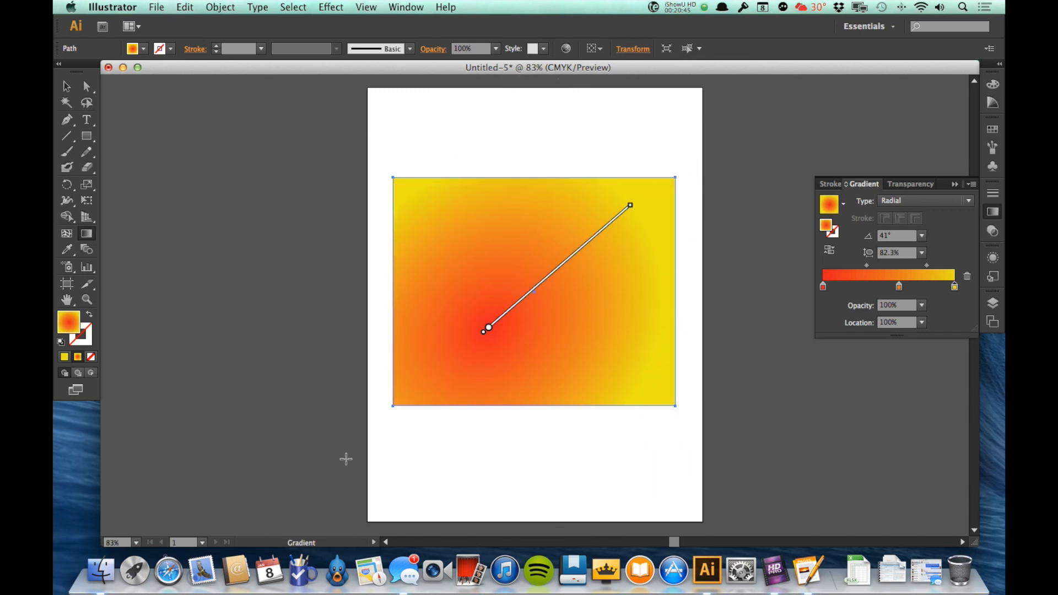